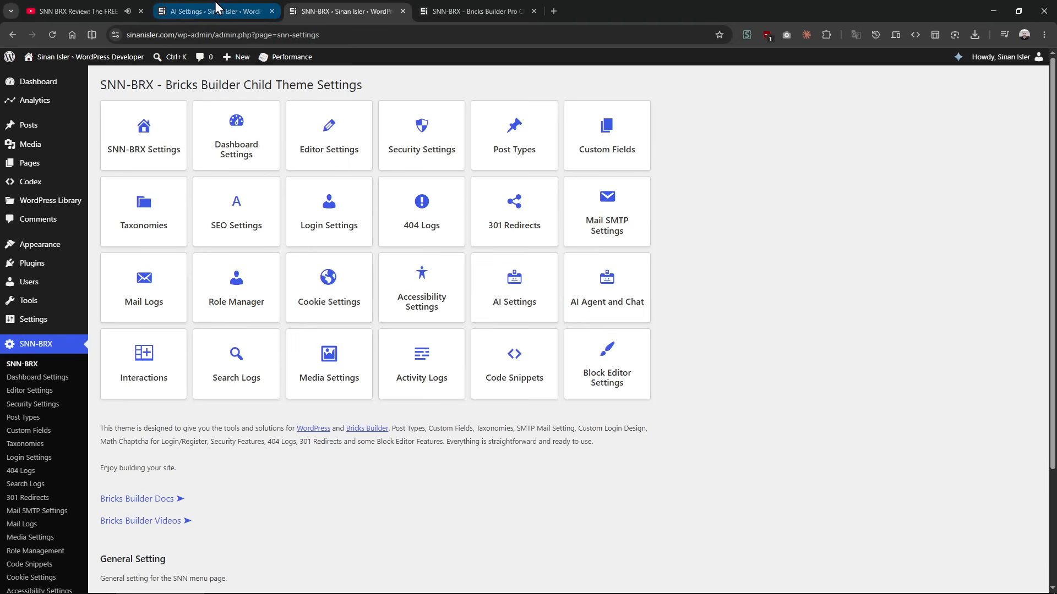
Step: Open the custom post types settings and change the Codex post type's dashicon to trash
left_click(79, 428)
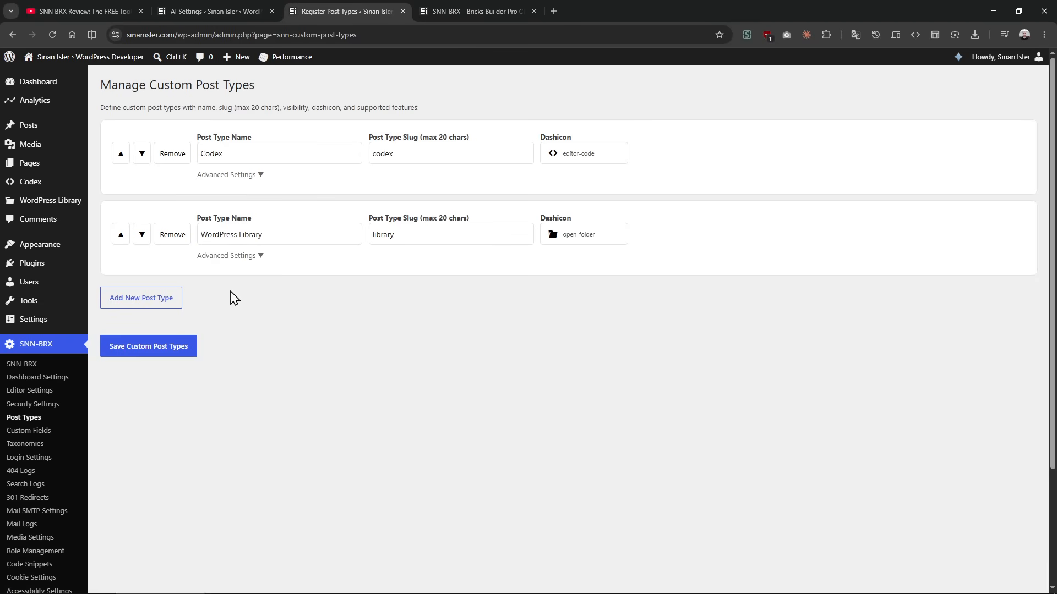
left_click(575, 147)
scroll(561, 299, "down", 5)
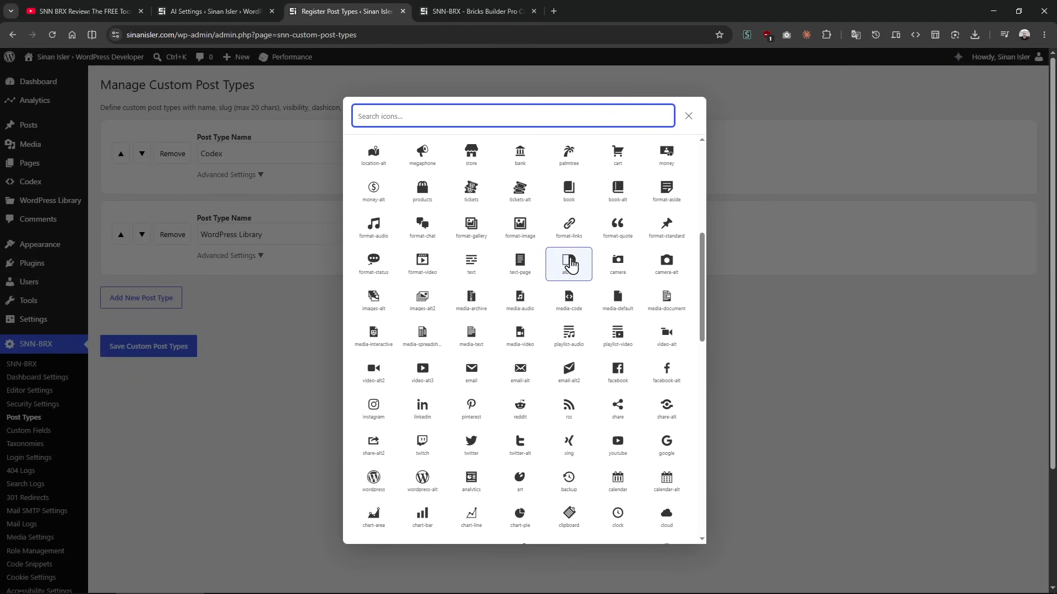
left_click(529, 229)
left_click(586, 156)
scroll(616, 342, "down", 10)
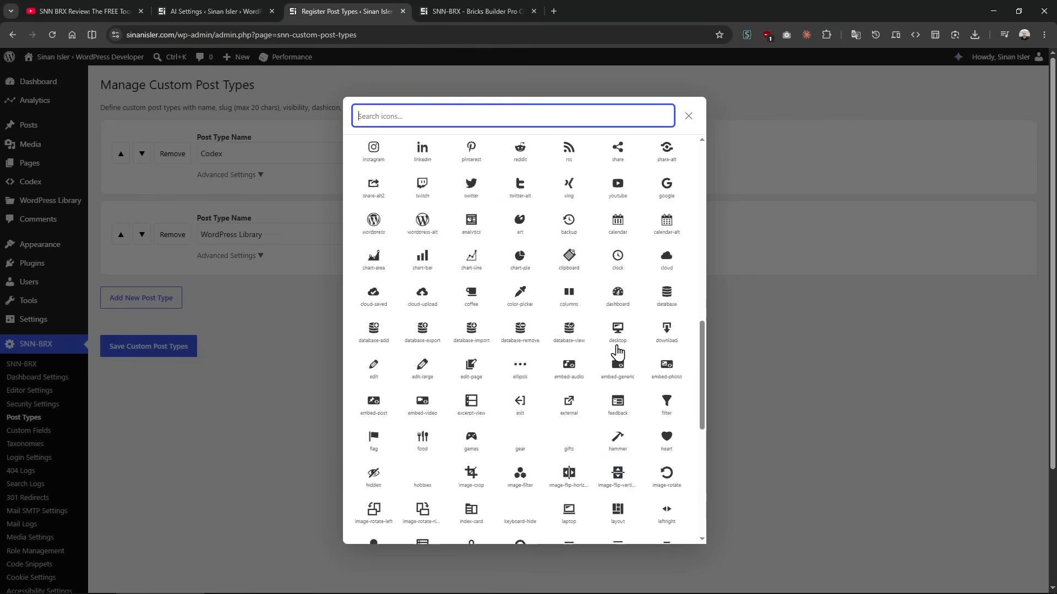
left_click(618, 357)
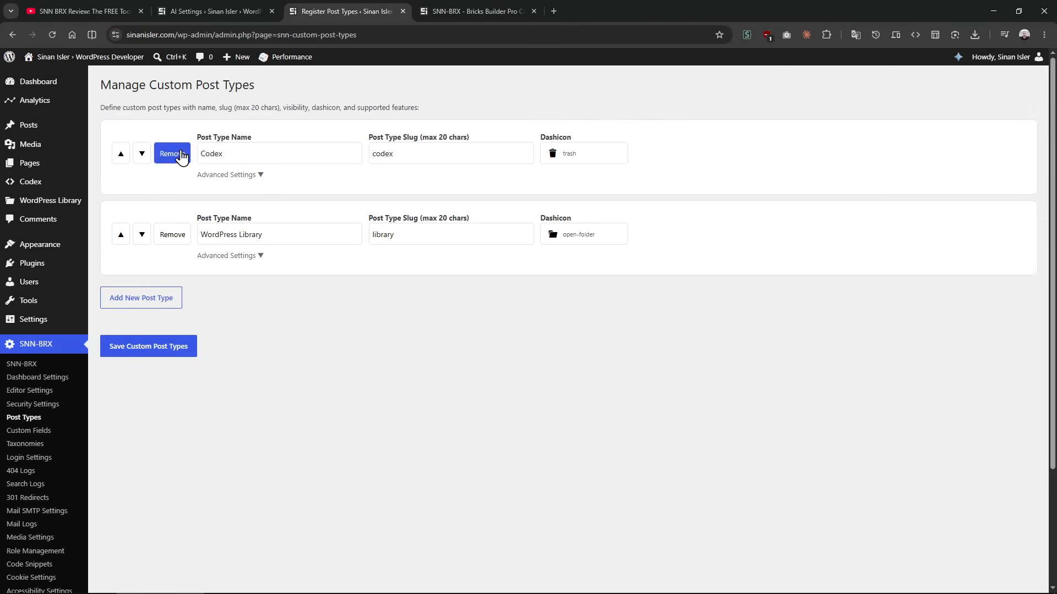
Step: Expand the Codex post type's advanced settings, examine its supported feature and visibility options, and collapse them
left_click(231, 175)
left_click(233, 176)
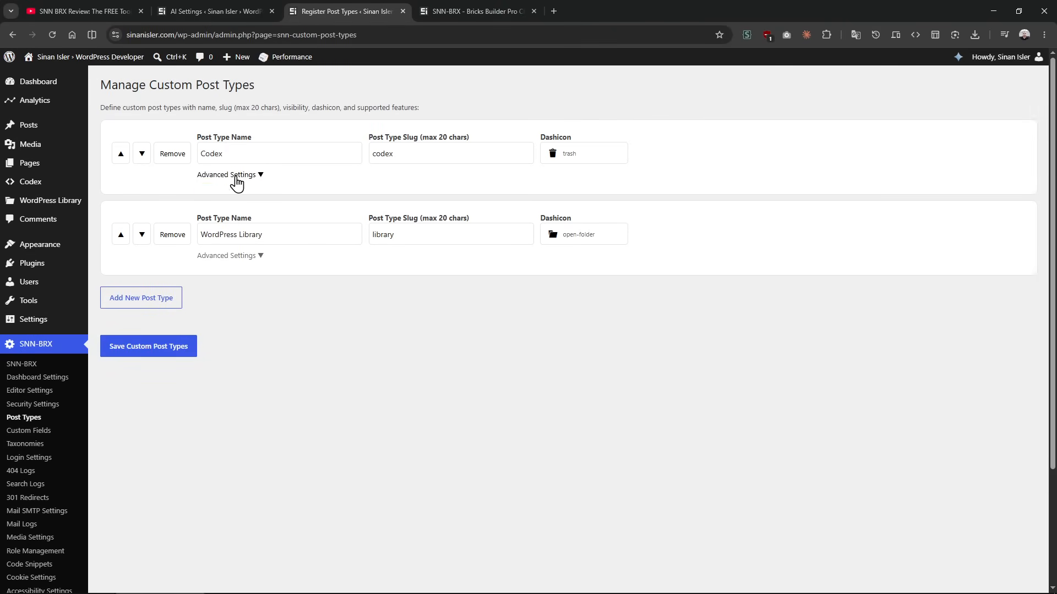
left_click(233, 176)
left_click_drag(177, 197, 615, 242)
left_click(555, 228)
left_click(279, 229)
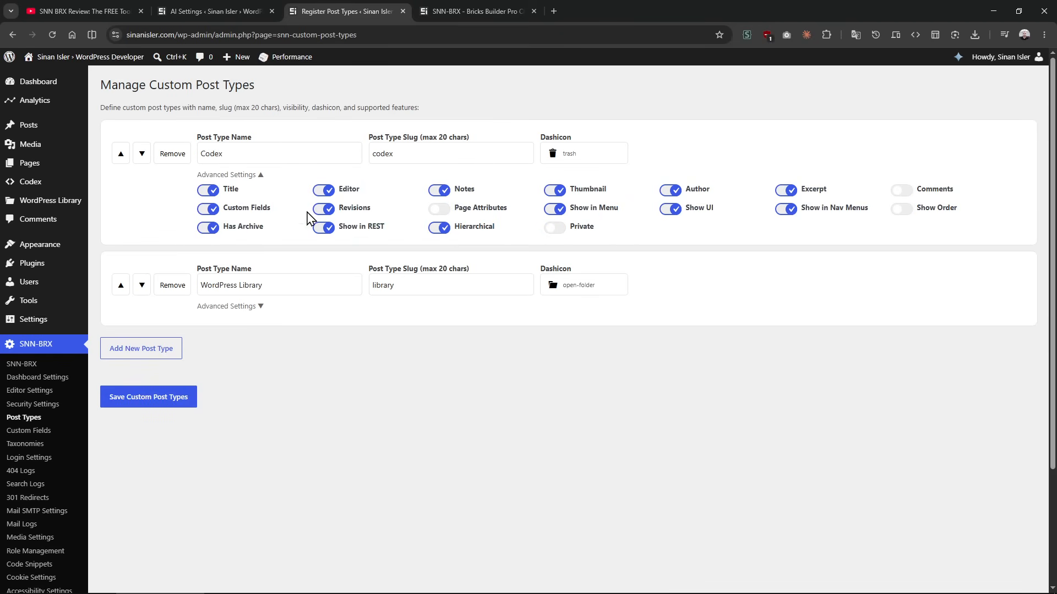
left_click(235, 176)
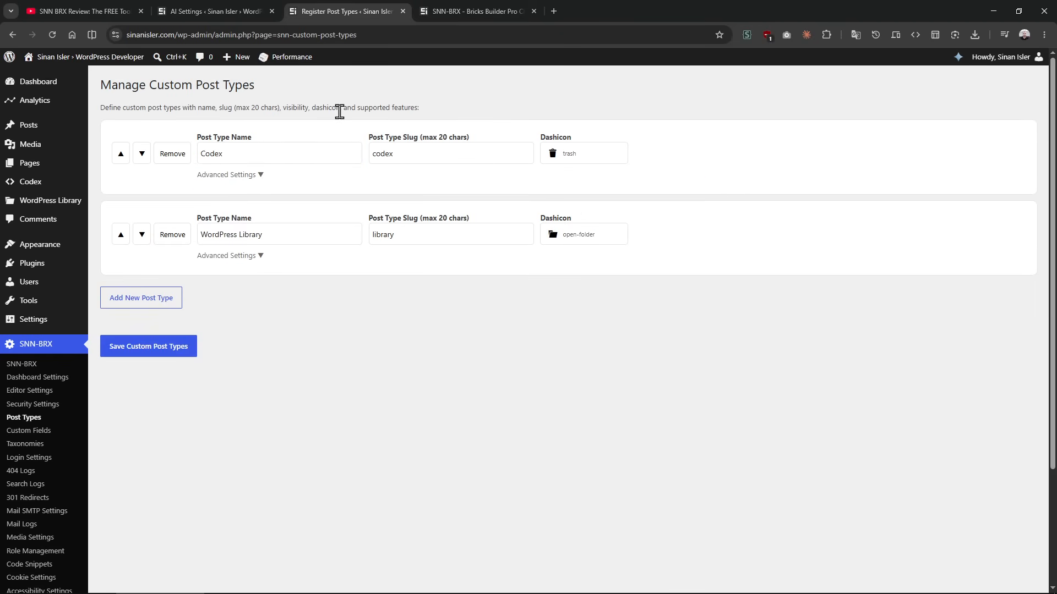
Step: Open the custom fields settings and inspect the first color field's group name and slug
left_click(56, 435)
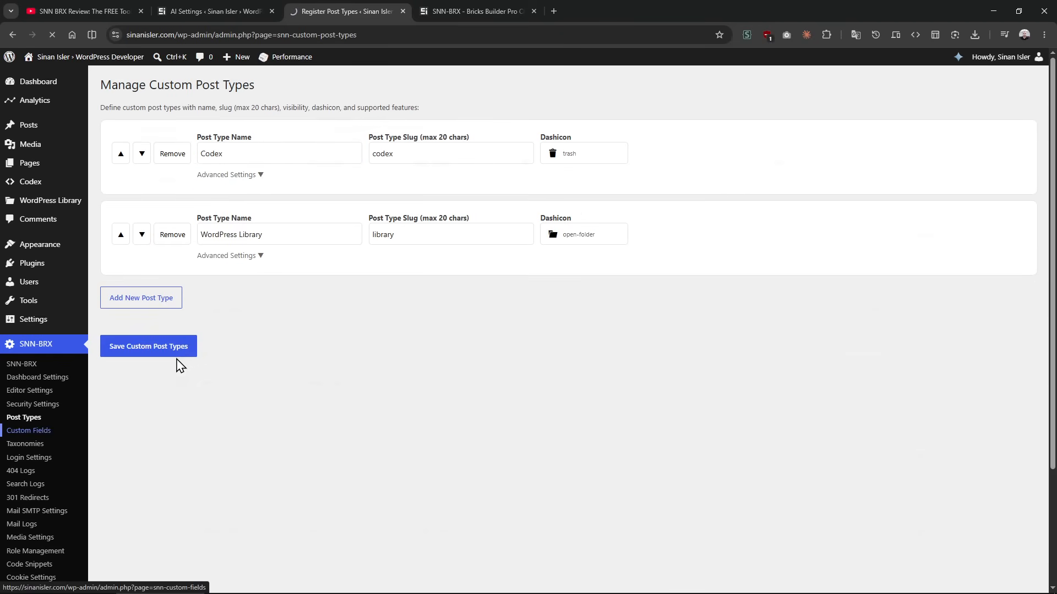
left_click(227, 182)
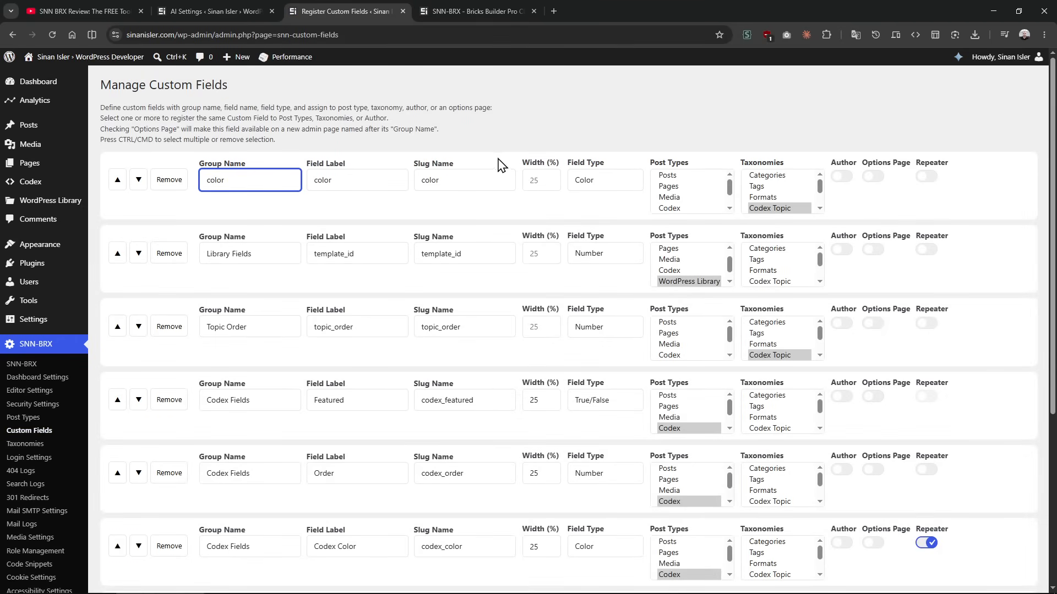
left_click(493, 177)
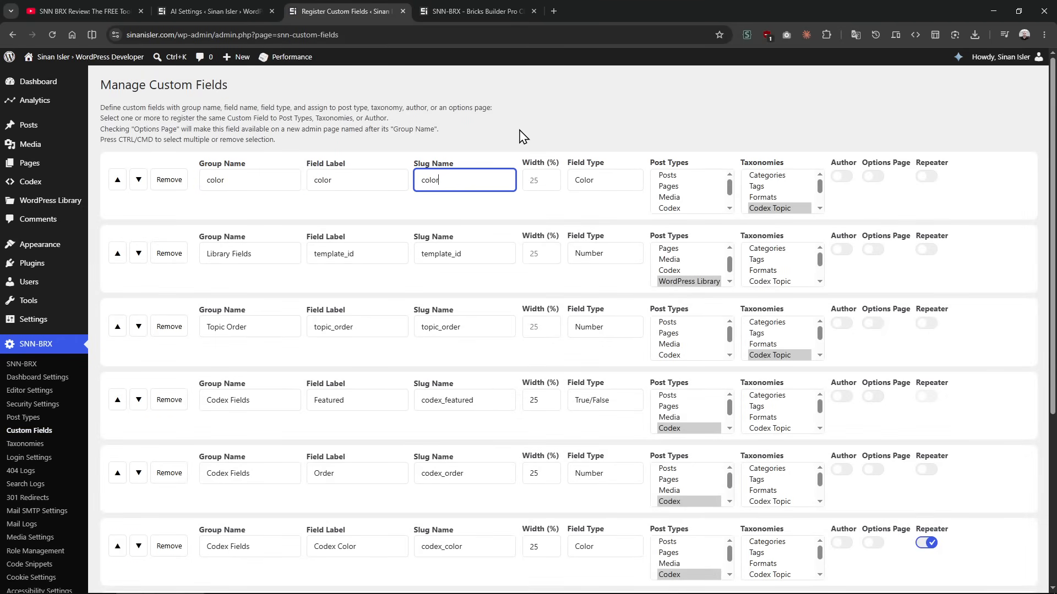
Step: Enable Author, Options Page and Repeater for the first color field, and switch Author and Options Page back off
left_click(842, 177)
left_click(873, 177)
left_click(926, 177)
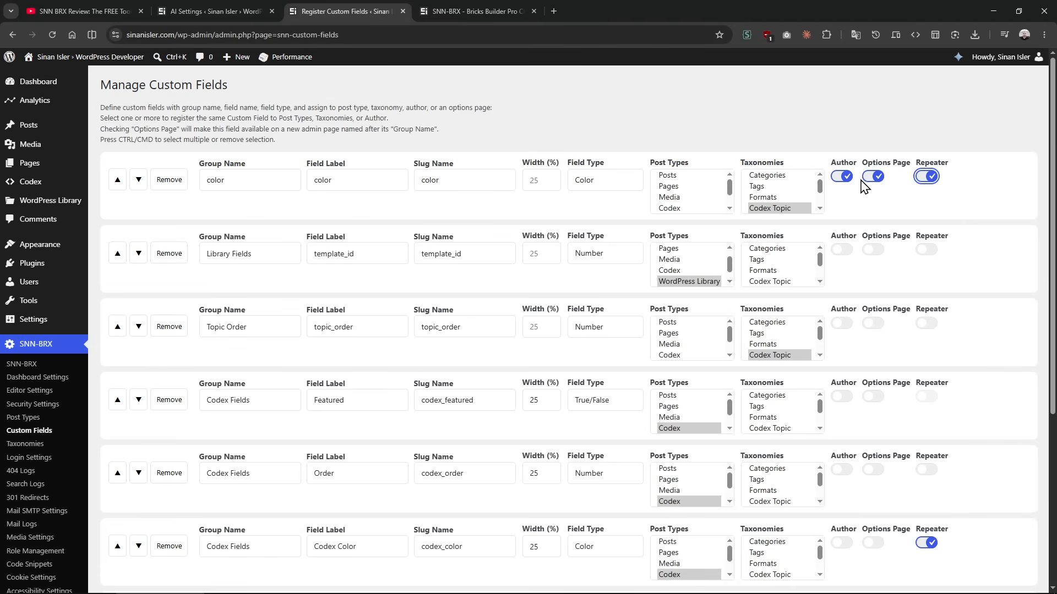
left_click(873, 177)
left_click(847, 176)
left_click(875, 177)
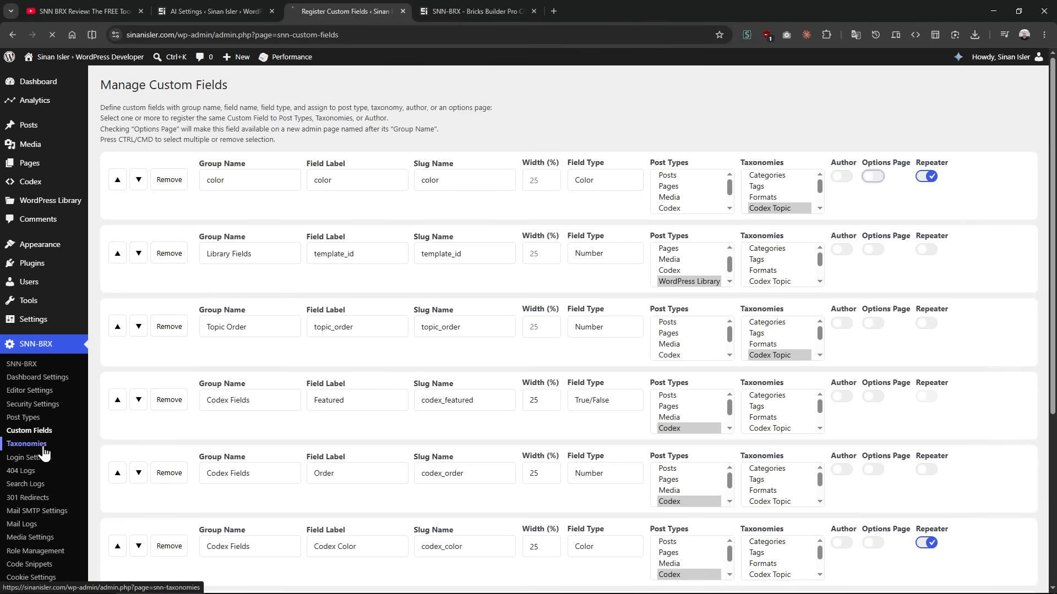
Step: Open the taxonomies settings and examine the Codex Topic taxonomy's name, Hierarchical option and linked post types
left_click(26, 444)
left_click(622, 172)
left_click(237, 166)
left_click(307, 235)
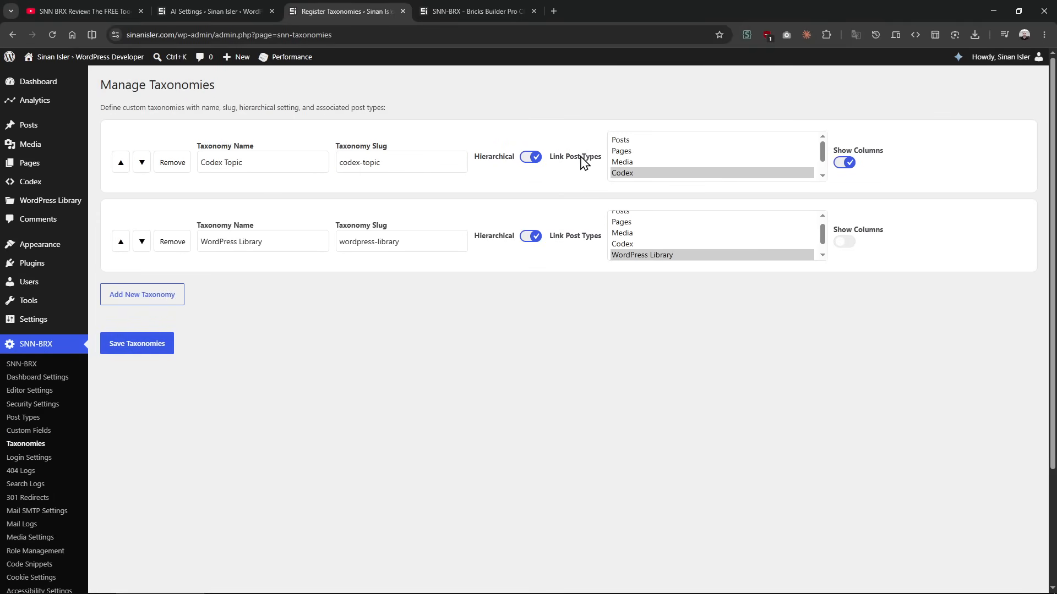
double_click(494, 157)
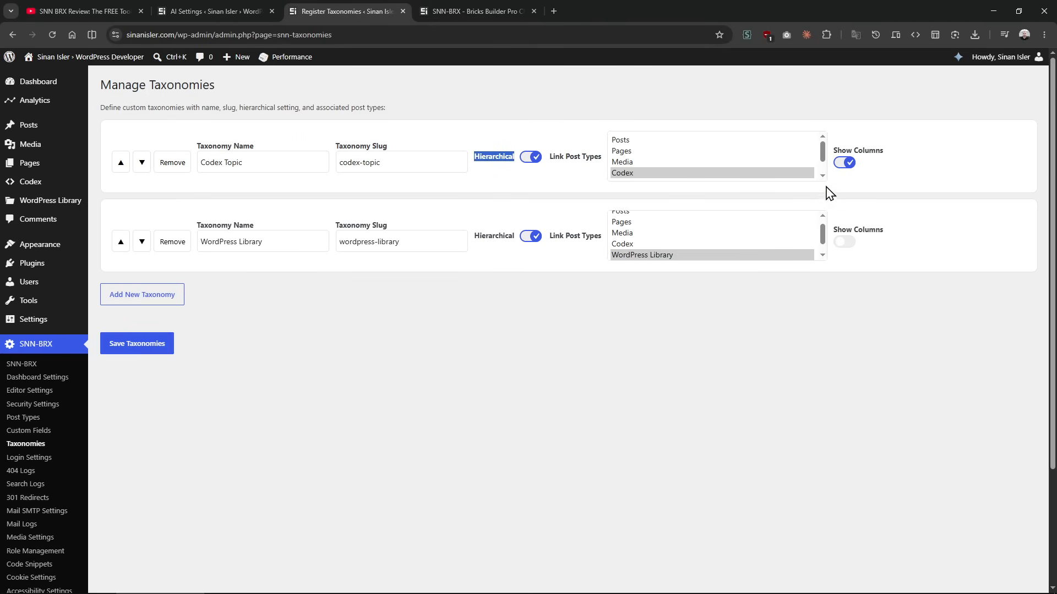
left_click_drag(556, 160, 621, 137)
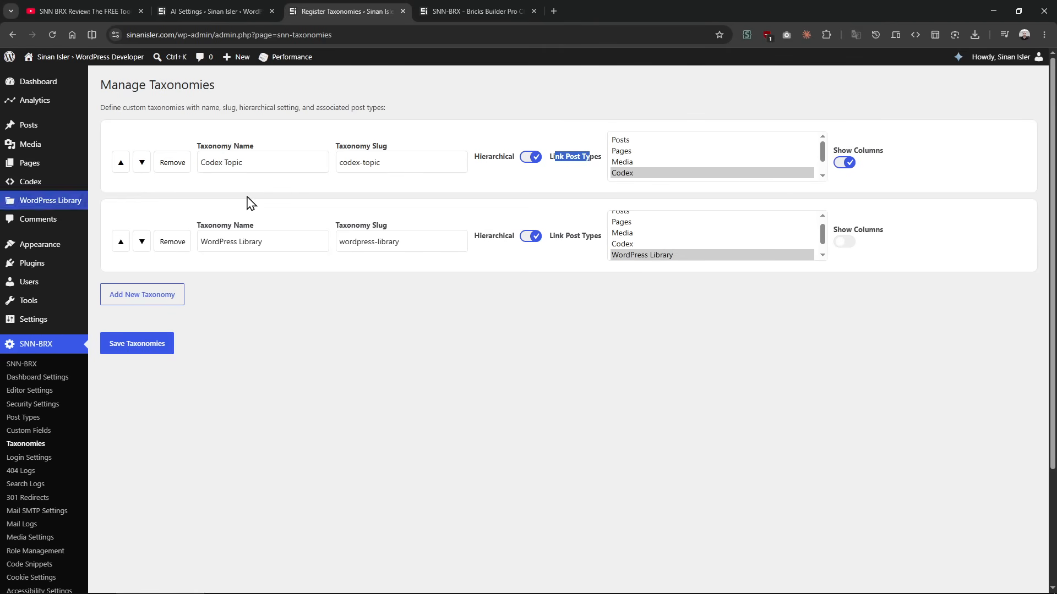
left_click(417, 310)
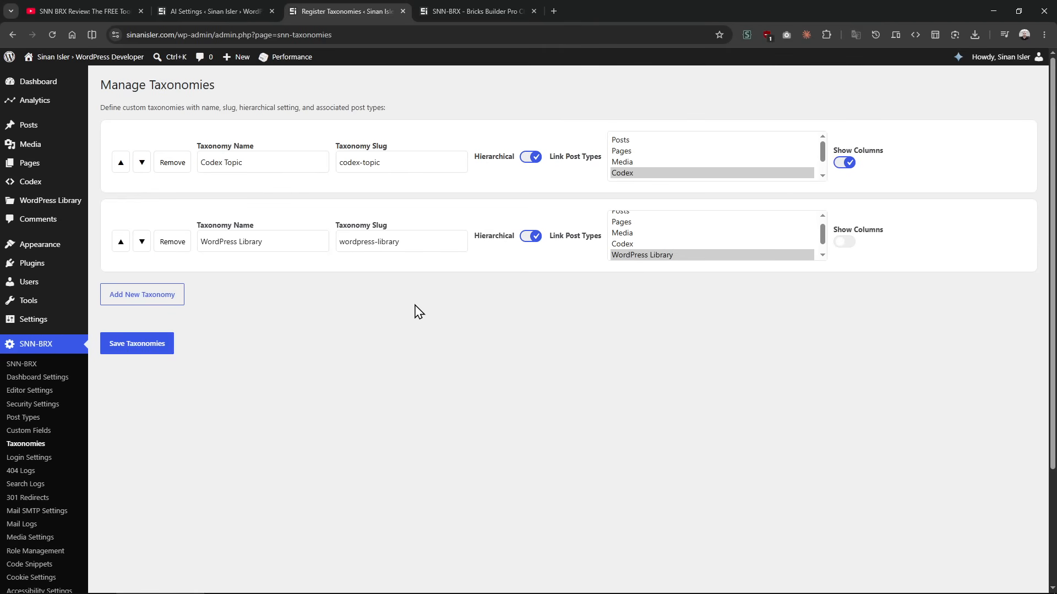
Step: Revisit the custom post types settings and look through the whole list of custom fields
left_click(45, 420)
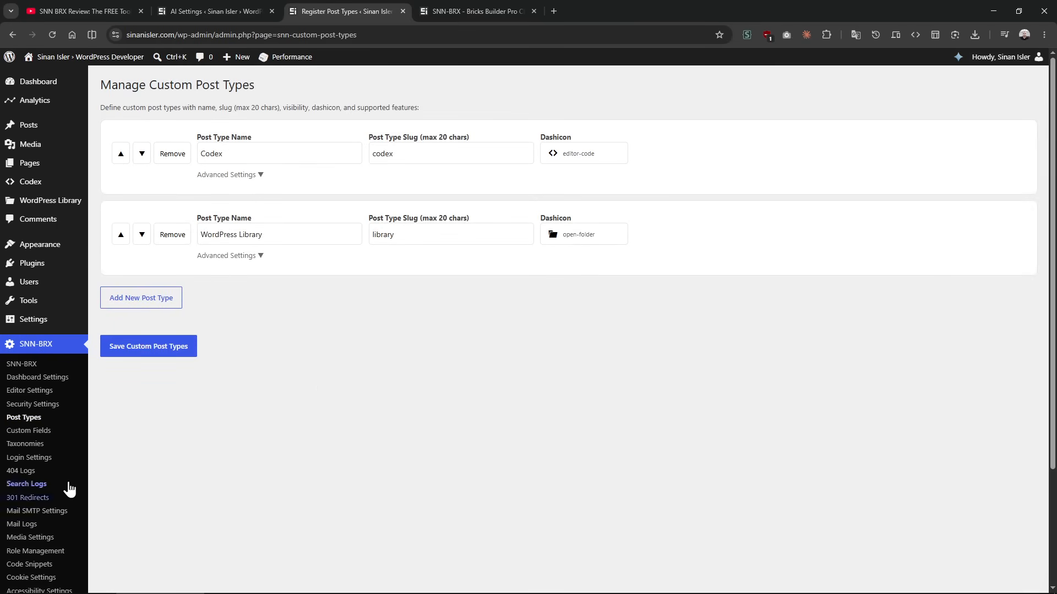
left_click(58, 432)
scroll(369, 358, "down", 5)
scroll(372, 360, "up", 5)
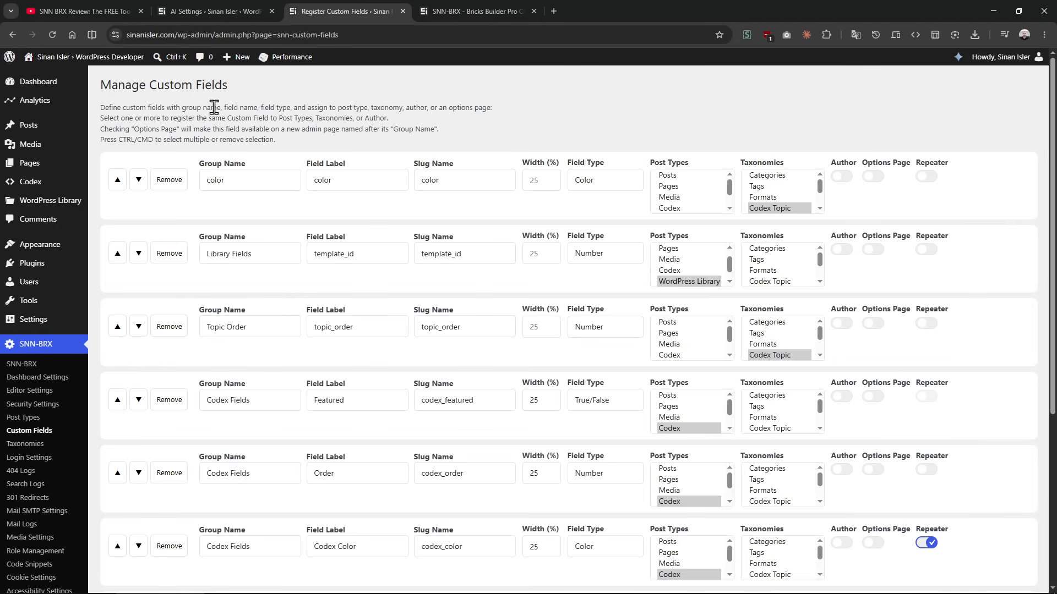
Step: In the AI settings, set the API provider to Custom and place the cursor at the start of the custom API endpoint
left_click(221, 11)
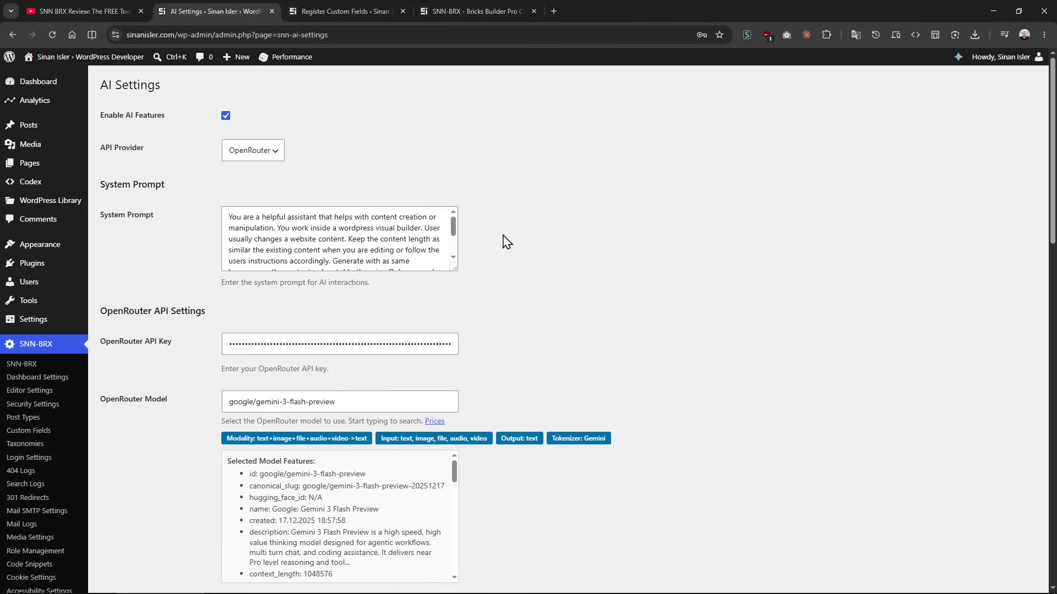
left_click(256, 152)
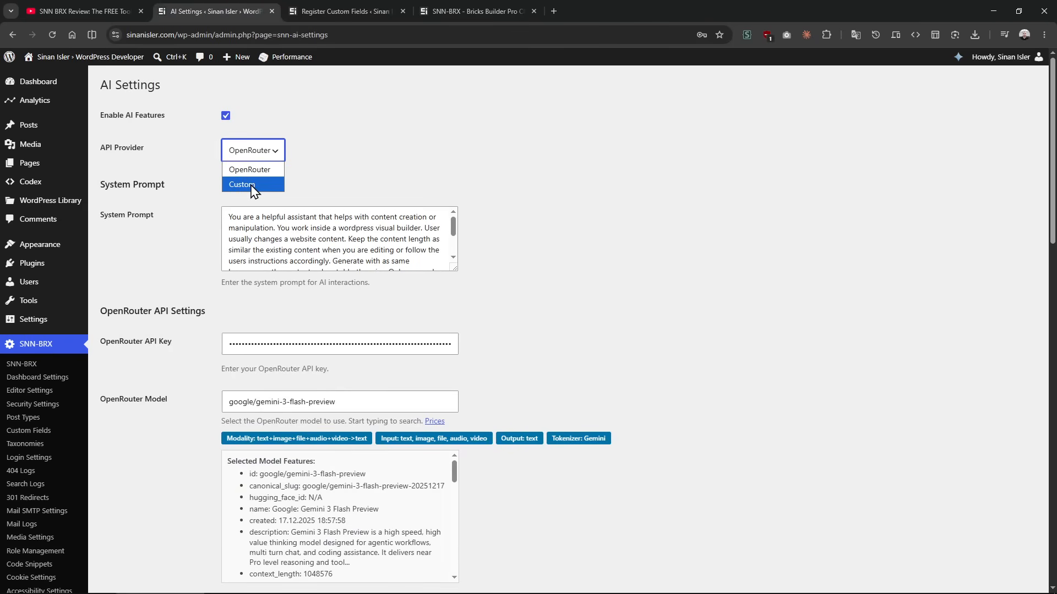
left_click(252, 185)
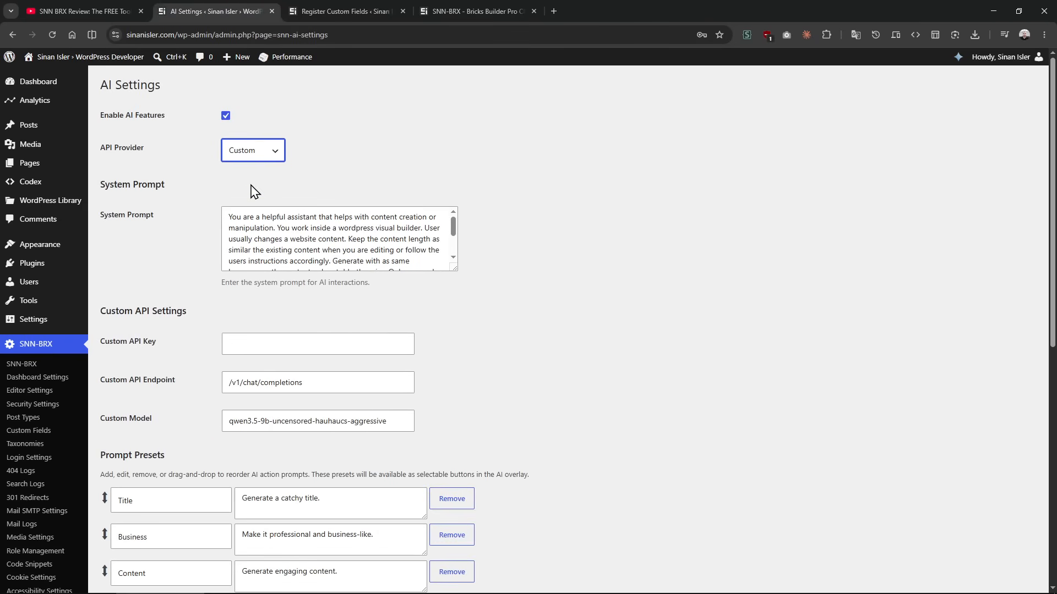
left_click(225, 382)
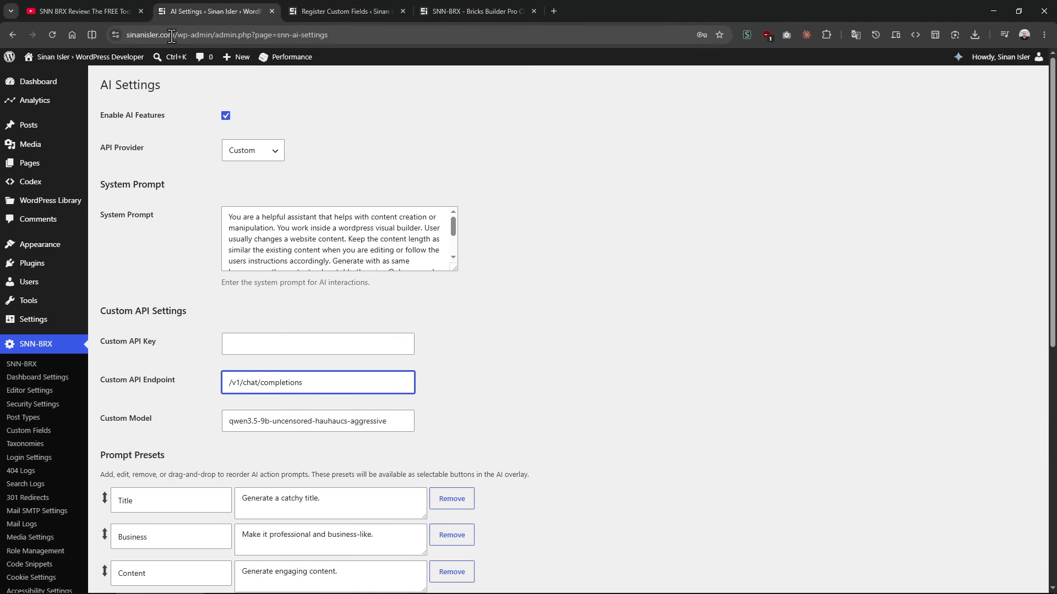
Step: Switch to LM Studio, open its developer server page and restart the local server
mouse_move(466, 593)
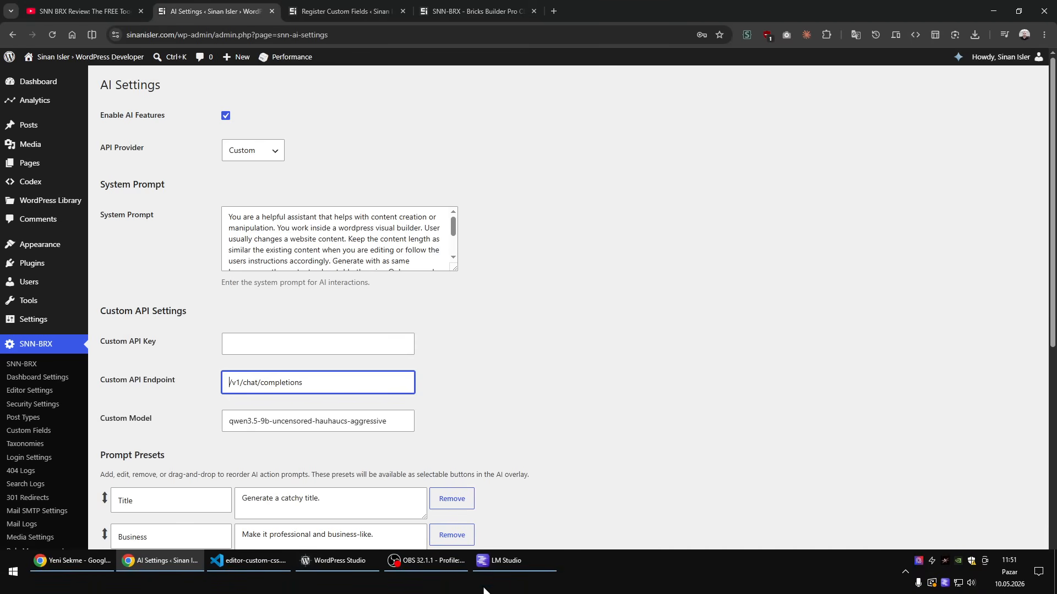
left_click(505, 560)
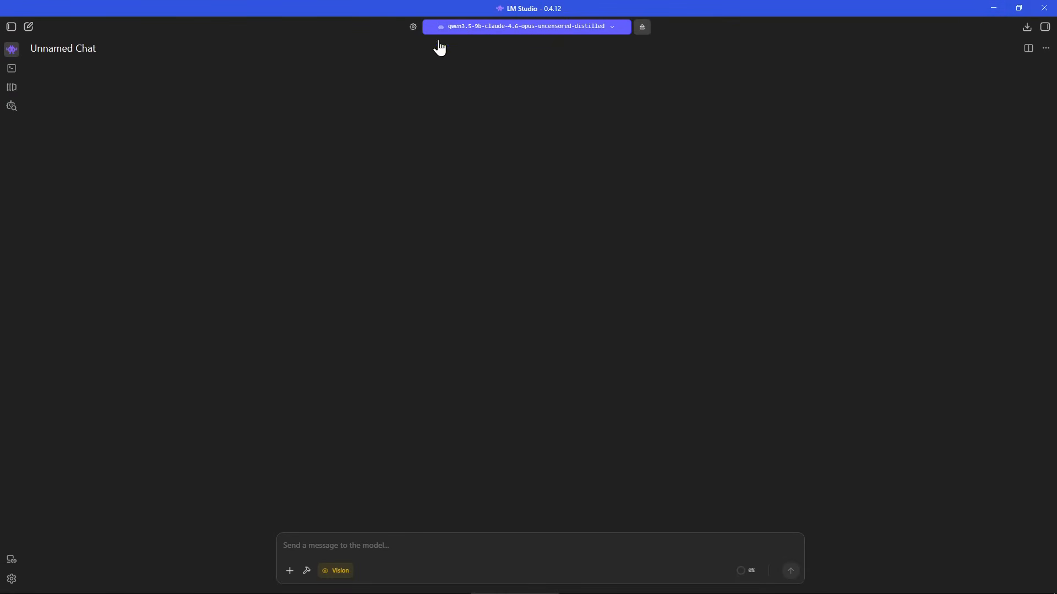
left_click(10, 69)
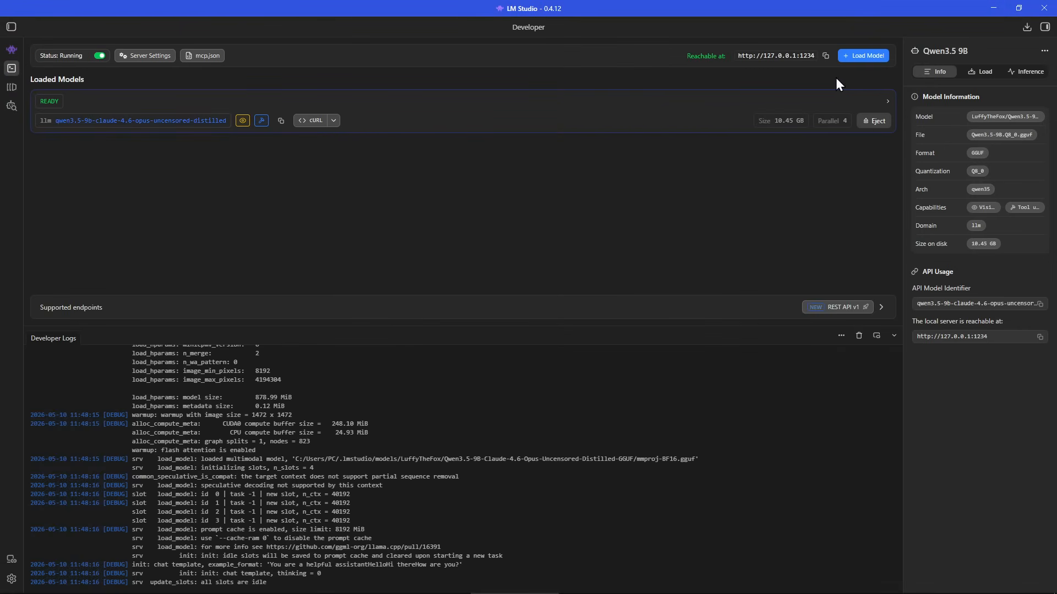
left_click(98, 57)
left_click(100, 58)
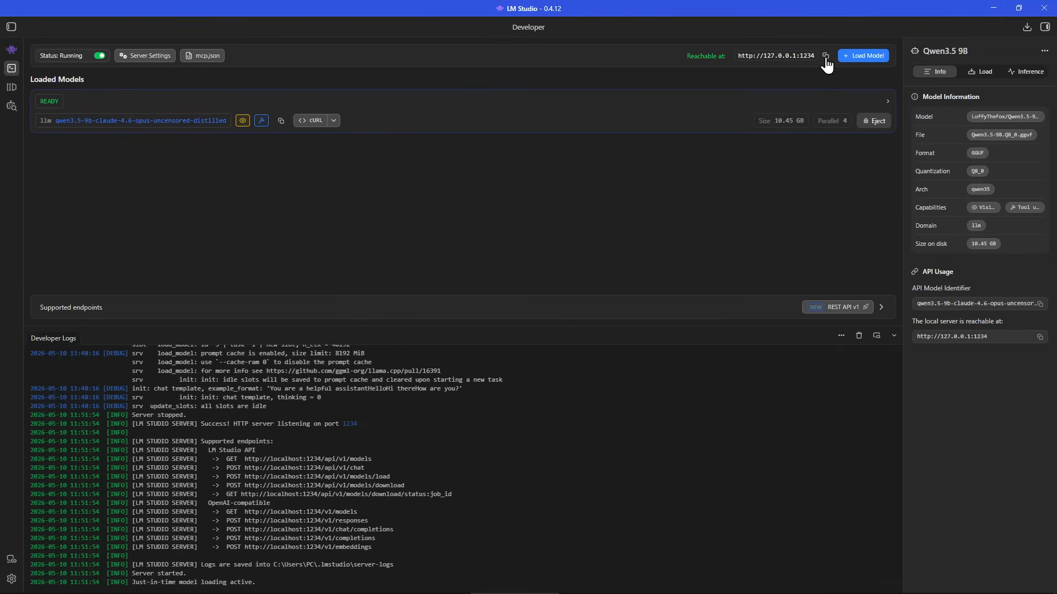
left_click(100, 310)
left_click(114, 208)
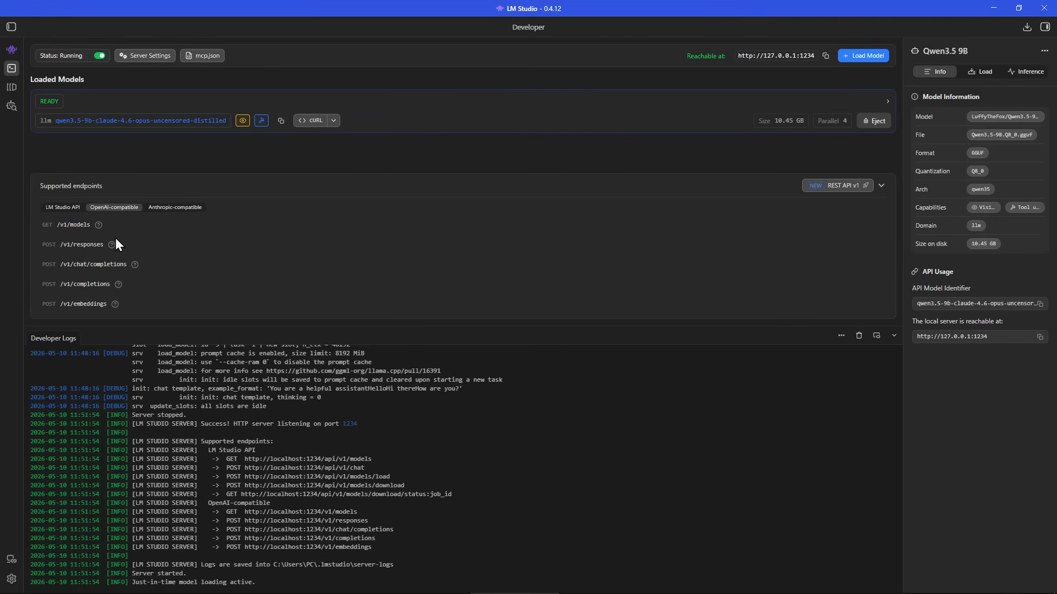
left_click(994, 8)
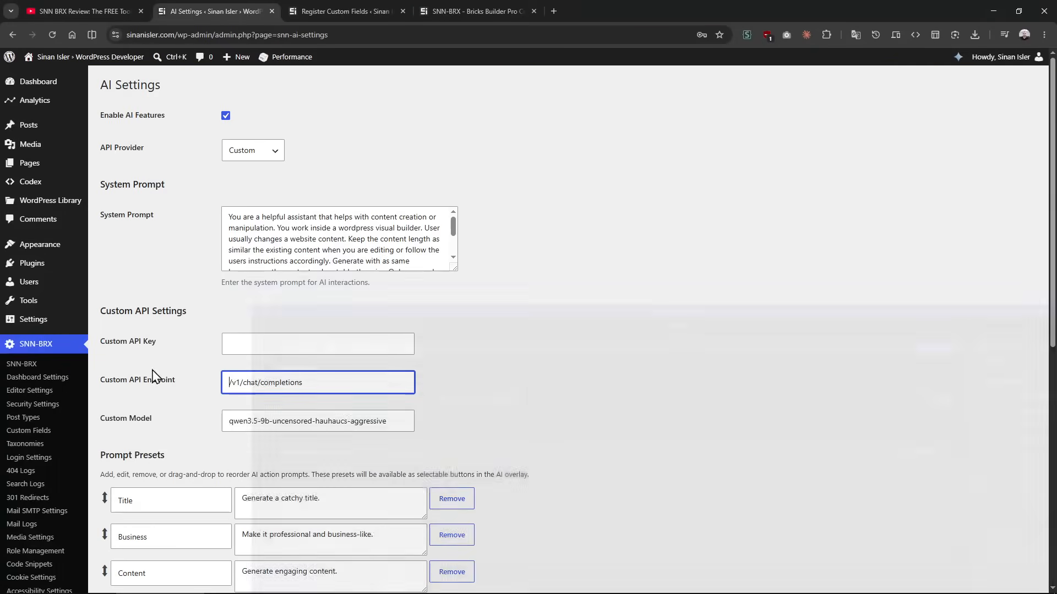
type("http://127.0.0.1:1234")
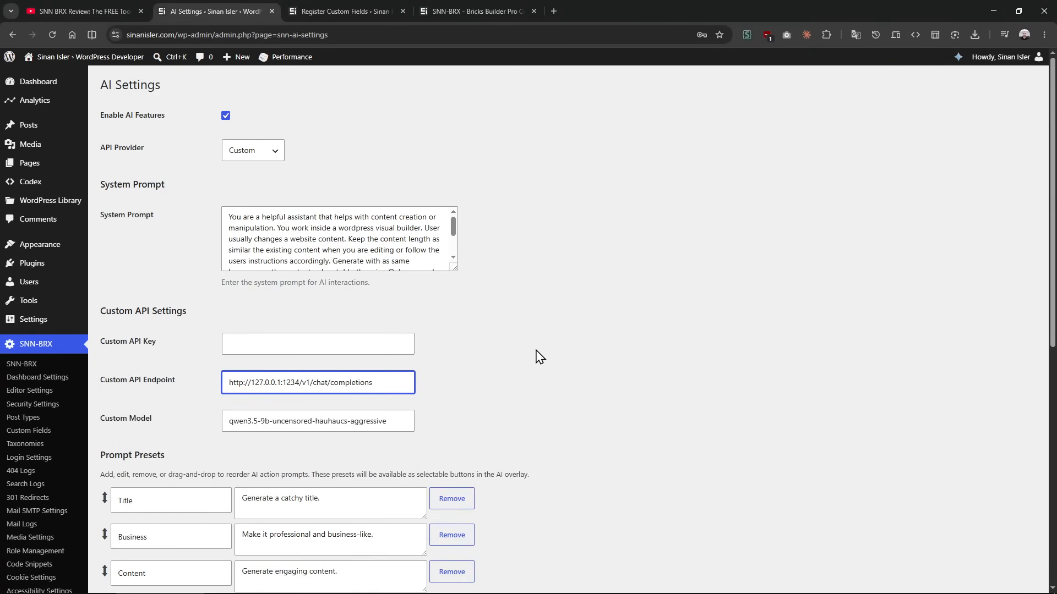
left_click(534, 350)
Step: Examine the custom API endpoint URL, the available API providers and the prompt presets in the AI settings
left_click_drag(382, 389, 169, 381)
left_click(188, 398)
left_click_drag(380, 387, 107, 385)
left_click(187, 398)
left_click_drag(386, 387, 153, 386)
left_click(368, 384)
left_click(243, 160)
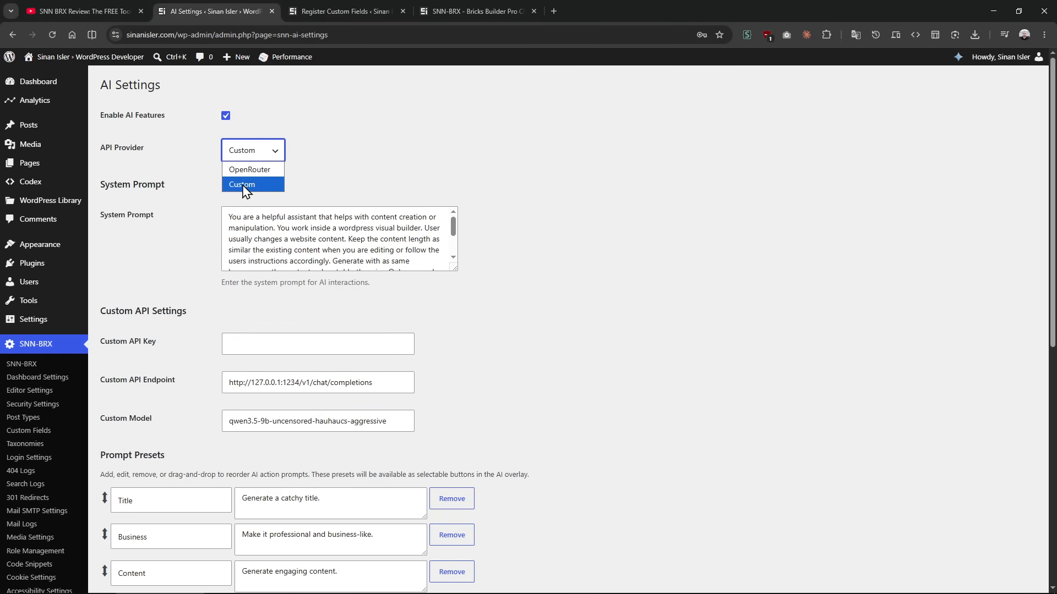
left_click(213, 391)
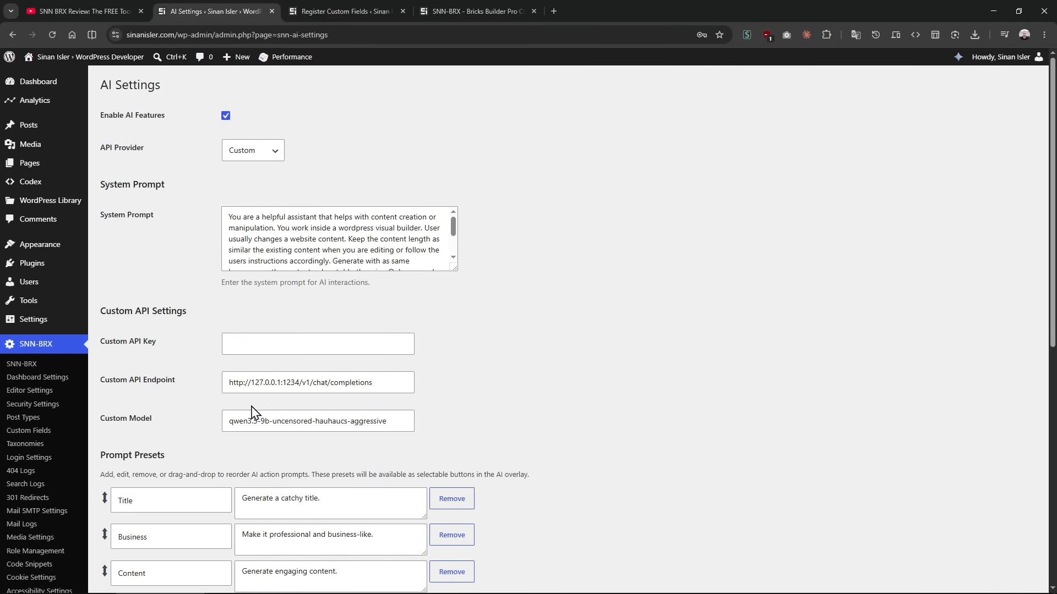
scroll(484, 366, "down", 4)
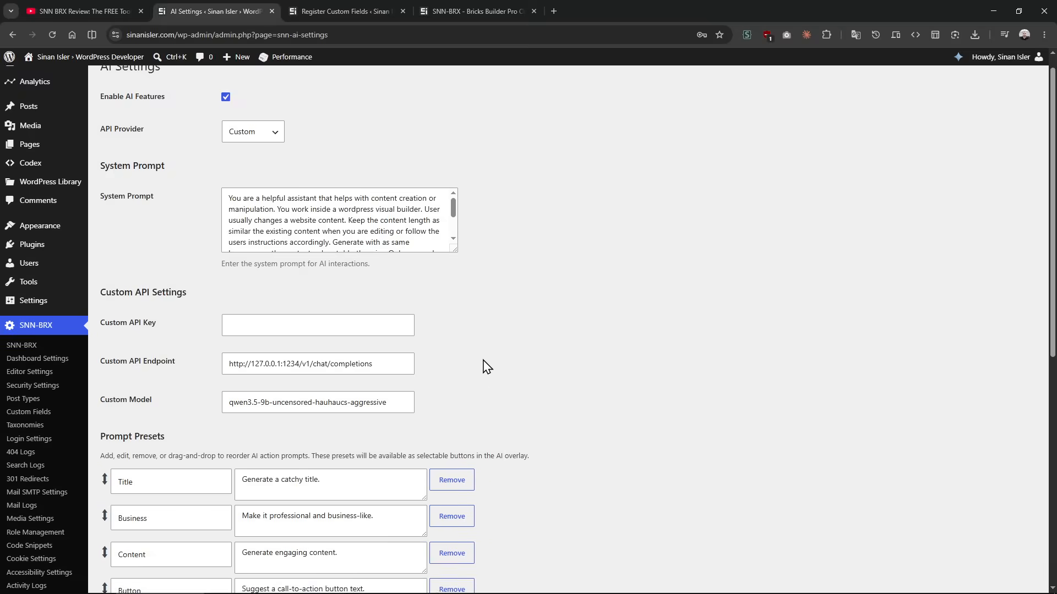
scroll(557, 227, "up", 1)
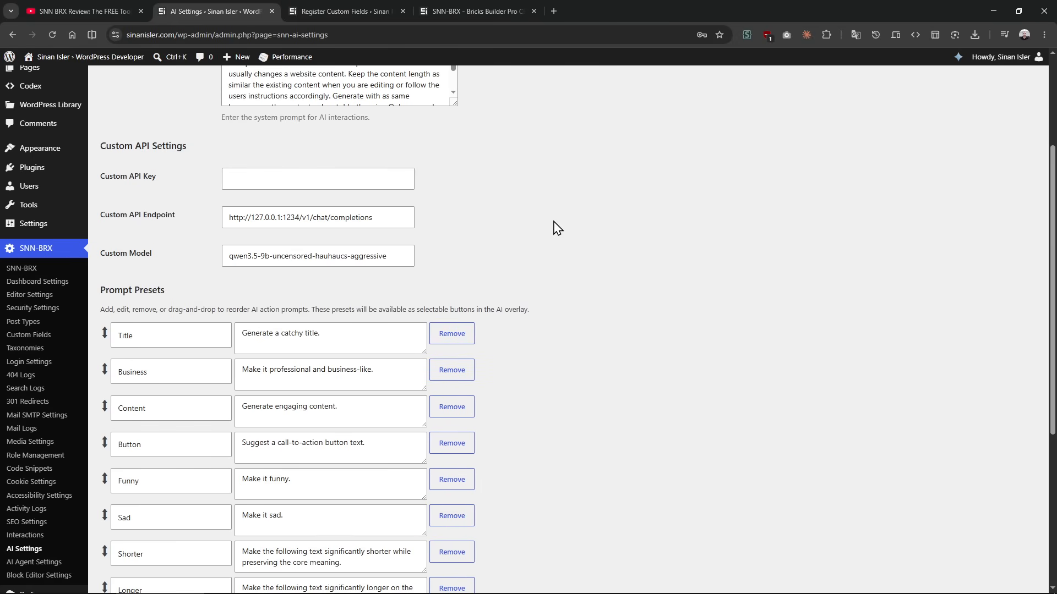
double_click(174, 34)
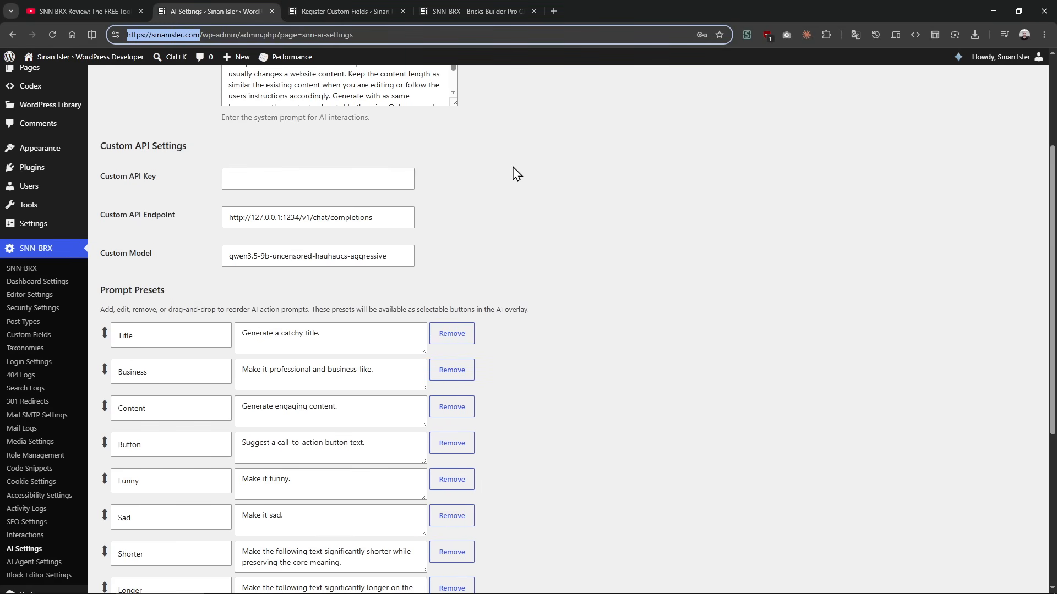
type("lcoalhost")
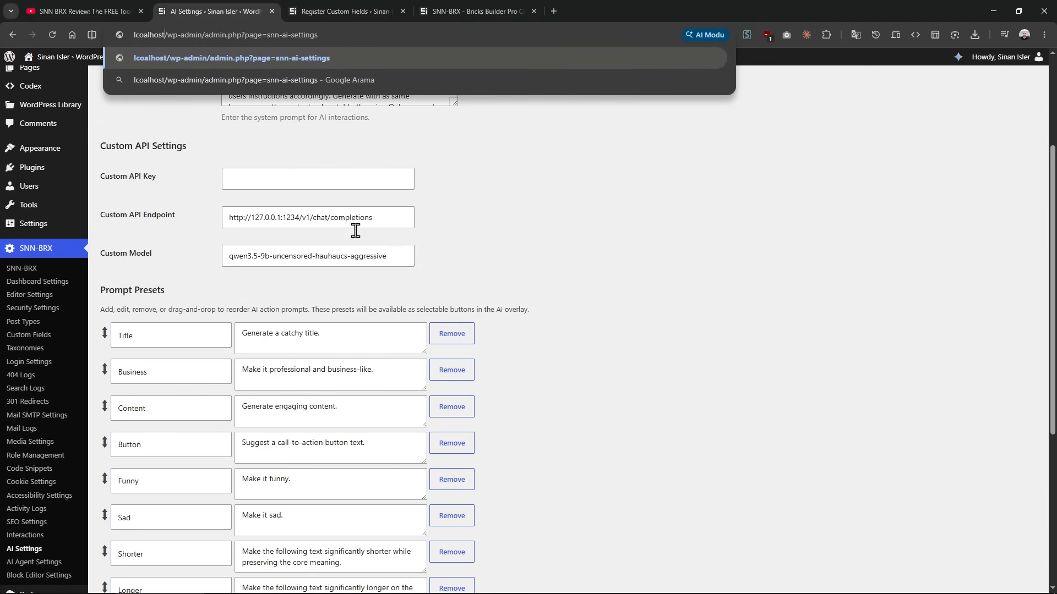
left_click_drag(394, 219, 213, 230)
double_click(157, 34)
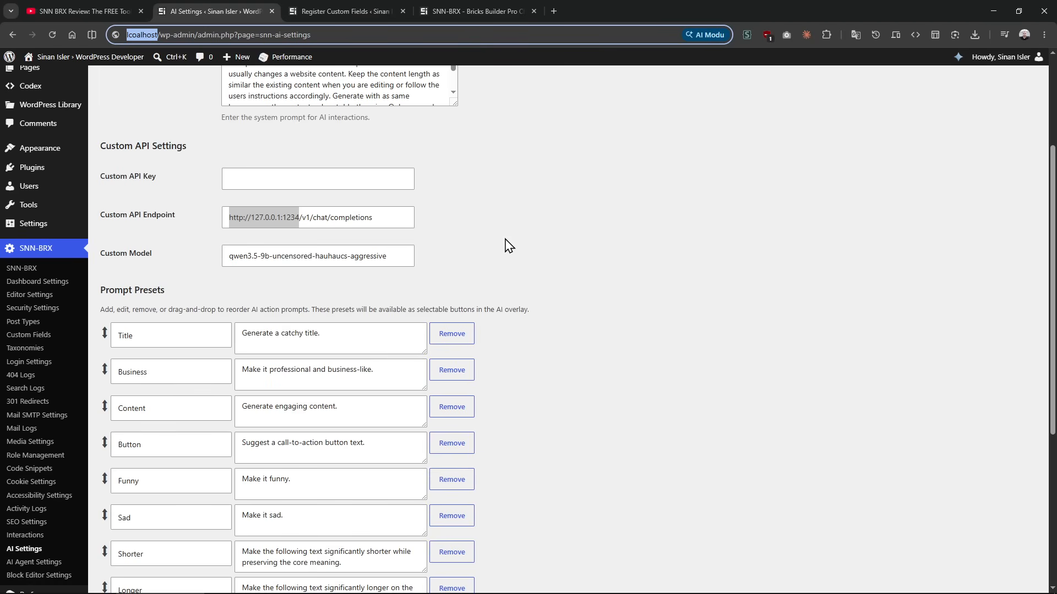
Step: Search the web for Cloudflare Tunnel in a new browser tab
mouse_move(517, 593)
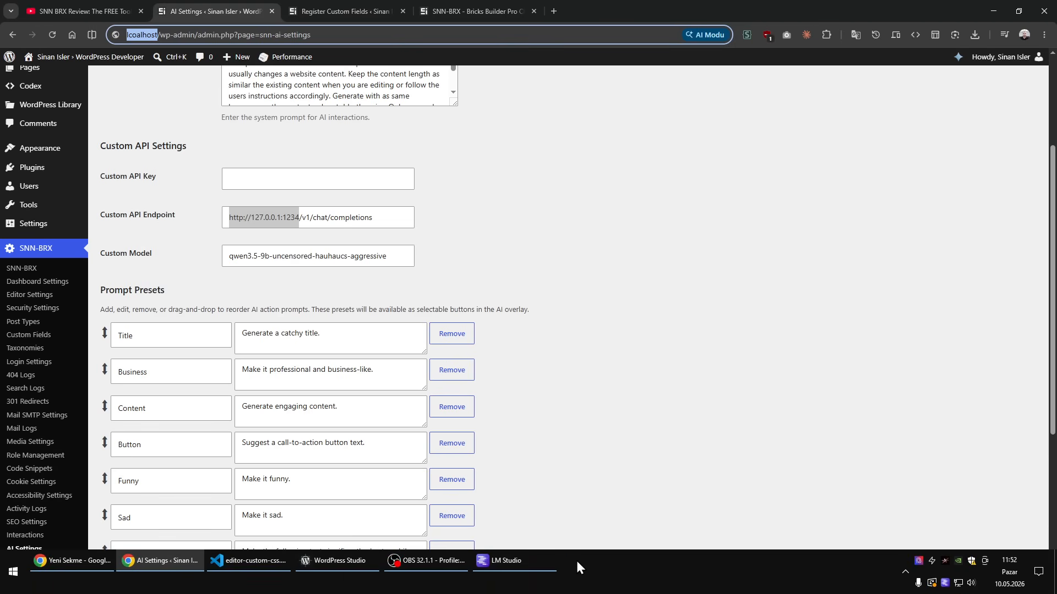
key("super+r")
key("Return")
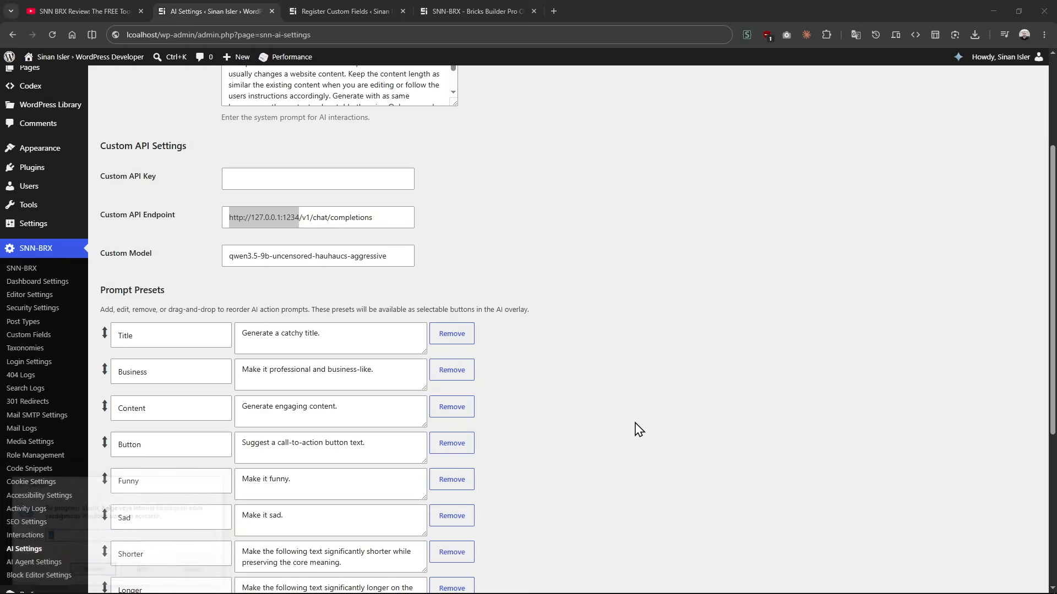
left_click(993, 6)
key("ctrl+t")
type("cl")
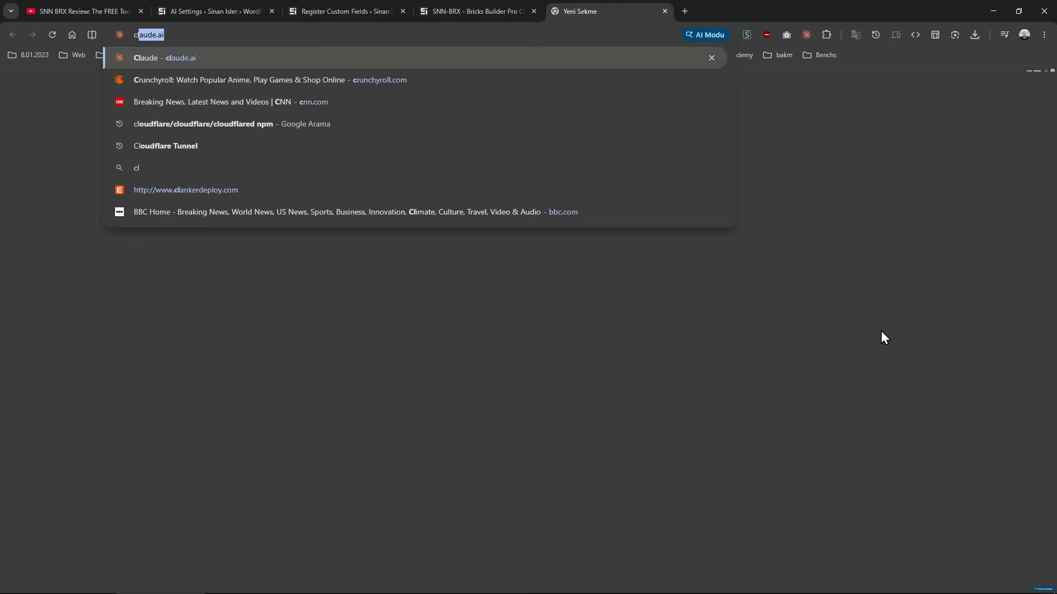
type("oduflare tunnel")
key("Return")
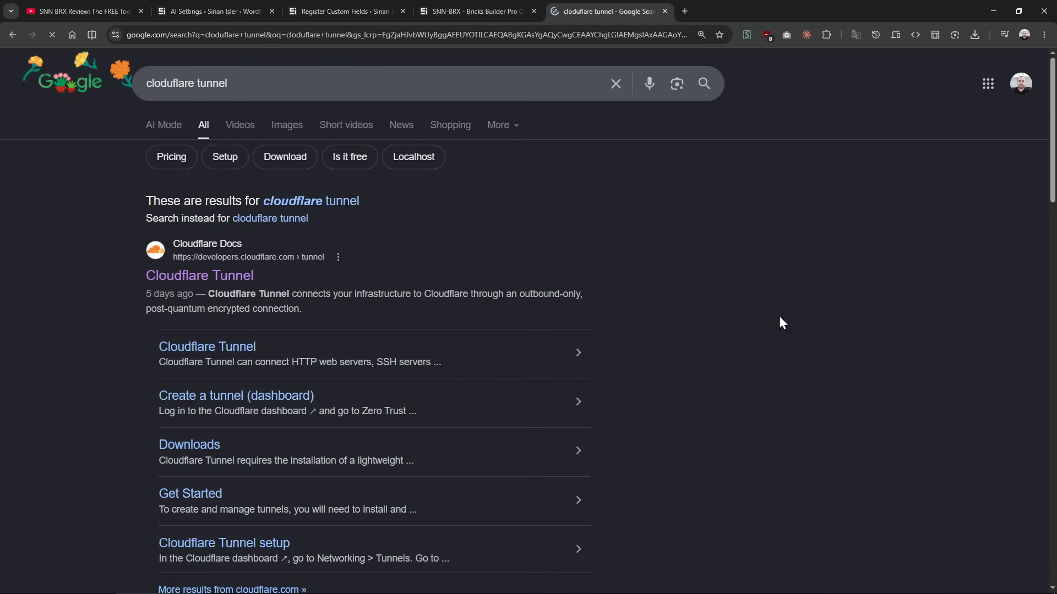
scroll(243, 286, "down", 4)
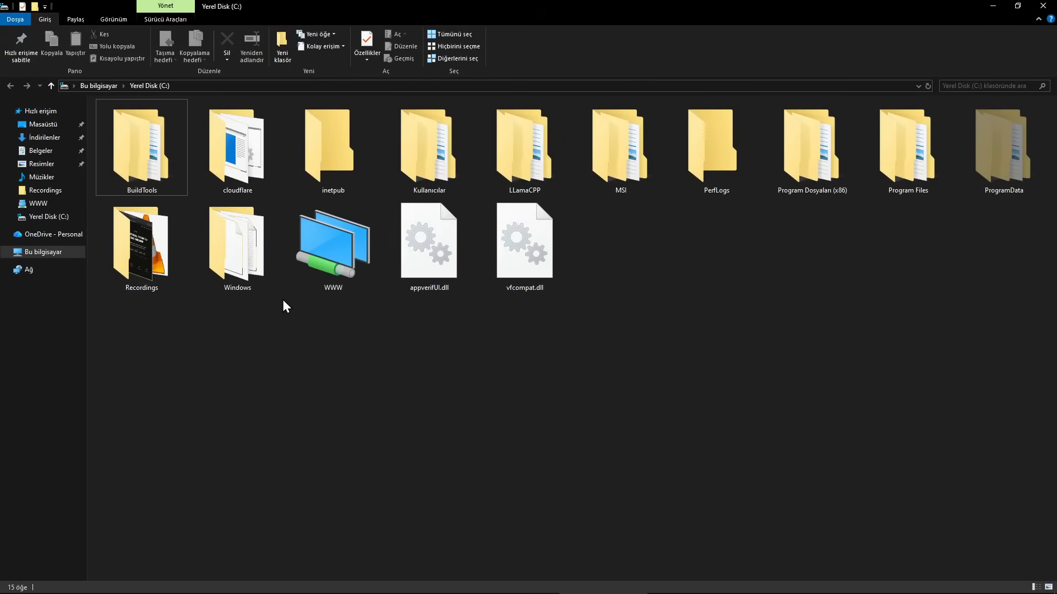
Step: Open the cloudflare folder on drive C: and review the contents of cloudflared_tunnel_1234.bat in Notepad
double_click(243, 132)
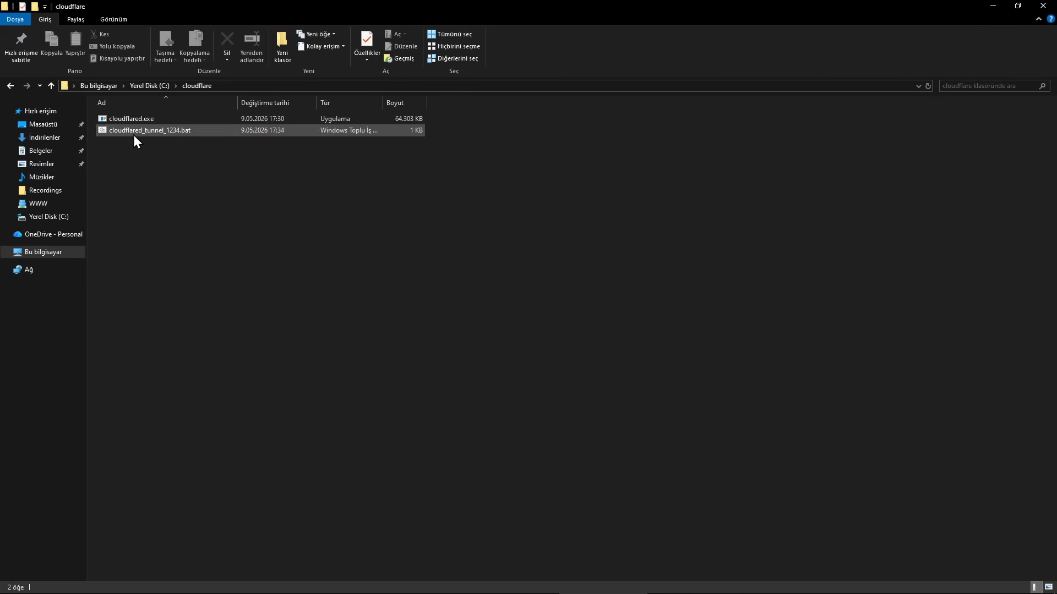
right_click(148, 133)
left_click(183, 153)
key("ctrl+a")
left_click(450, 259)
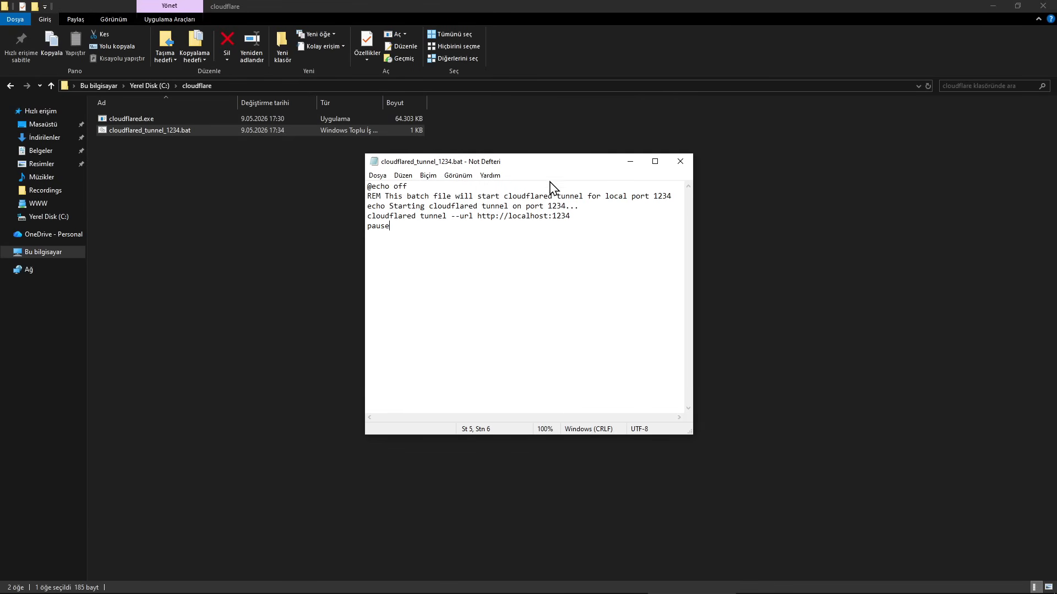
left_click(678, 162)
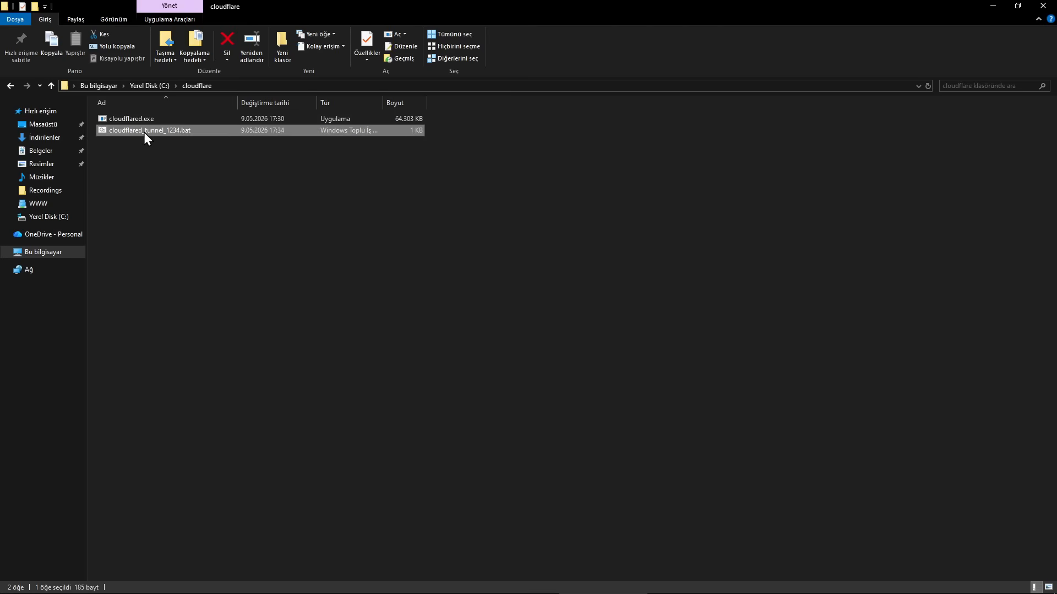
Step: Run cloudflared_tunnel_1234.bat and copy the generated trycloudflare.com tunnel URL, leaving the tunnel running
double_click(145, 133)
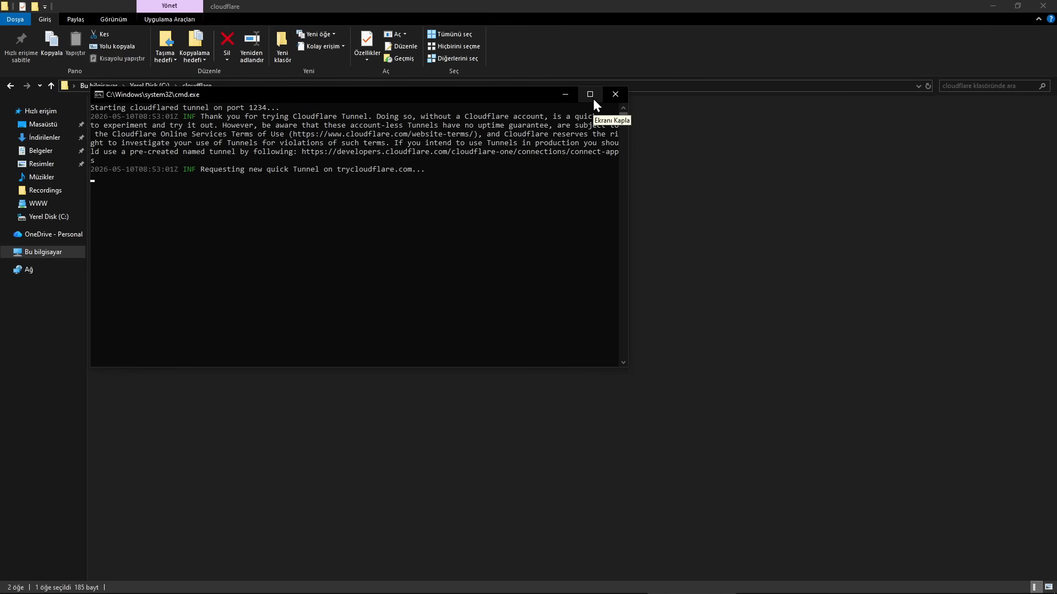
left_click_drag(508, 90, 511, 97)
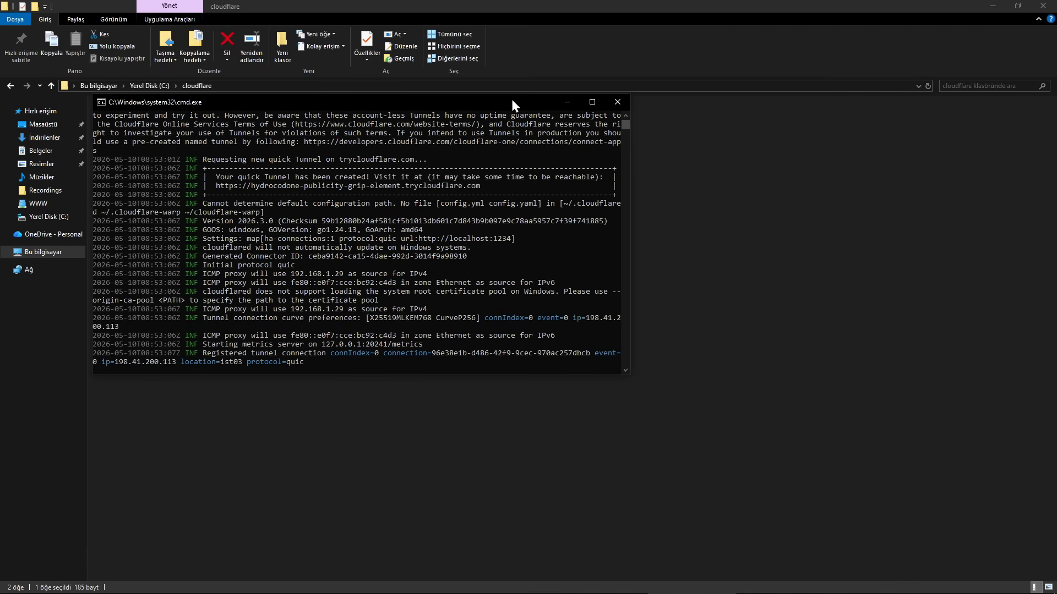
double_click(471, 185)
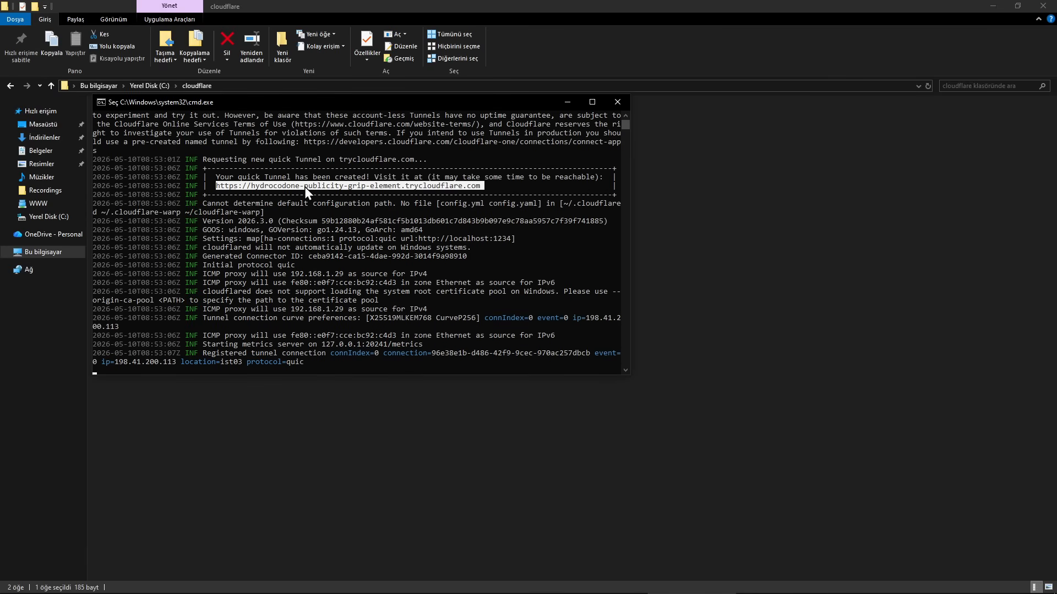
right_click(305, 187)
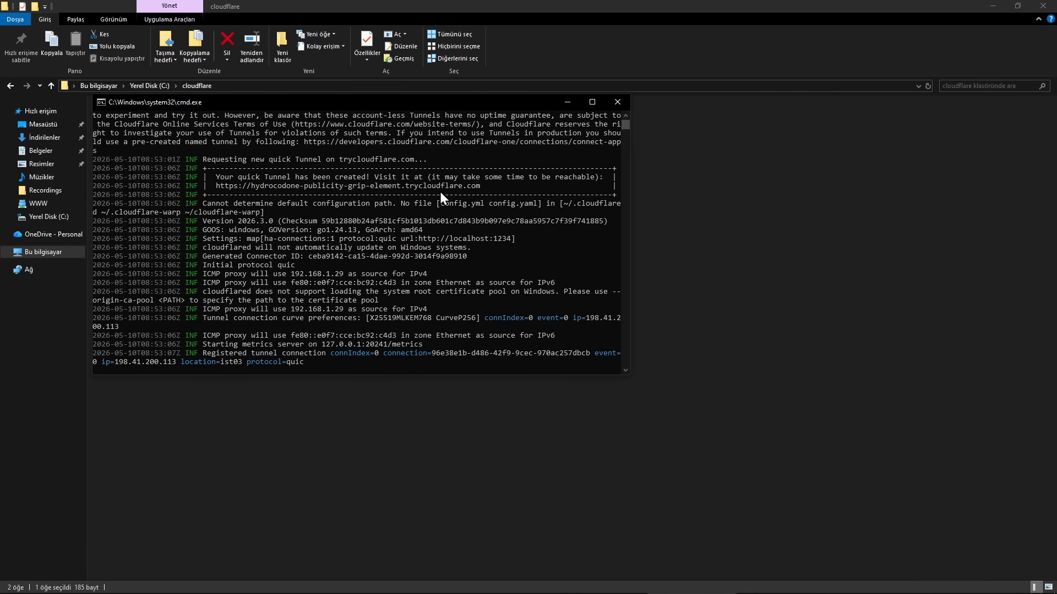
left_click(567, 102)
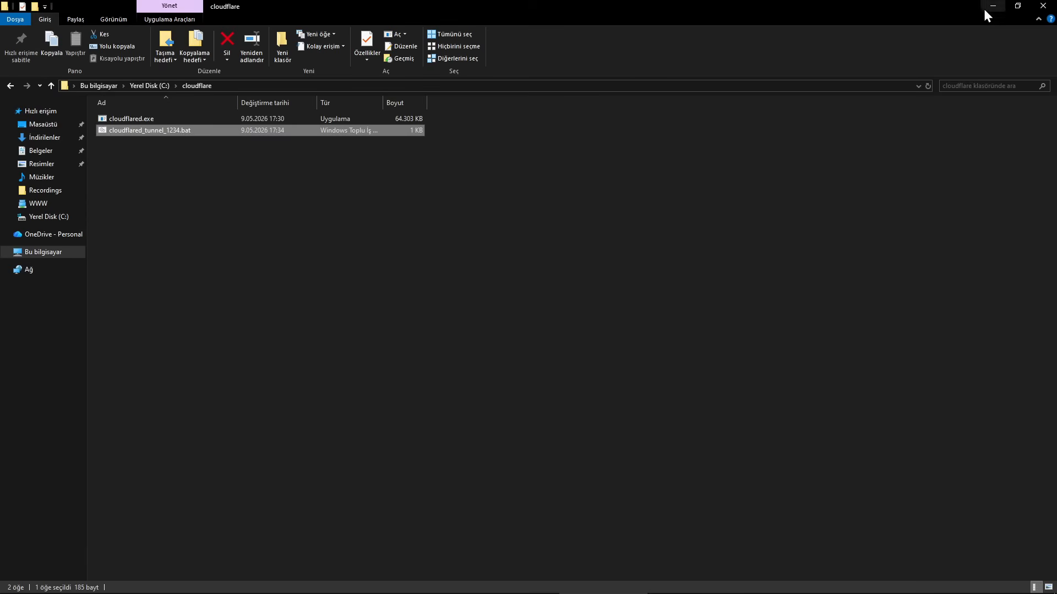
left_click(993, 6)
double_click(295, 217)
key("ctrl+a")
key("ctrl+v")
key("Home")
key("End")
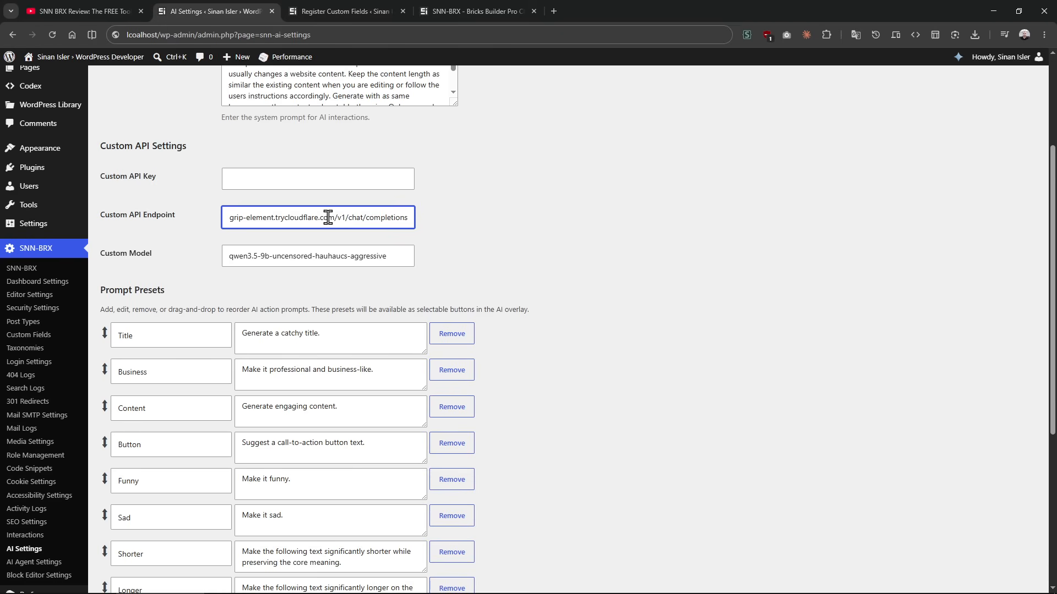
left_click_drag(335, 217, 480, 219)
left_click(355, 209)
Step: Copy the loaded model's name from LM Studio and set the custom model to qwen3.5-9b-claude-4.6-opus-uncensored-distilled
key("alt+Tab")
key("alt+Tab")
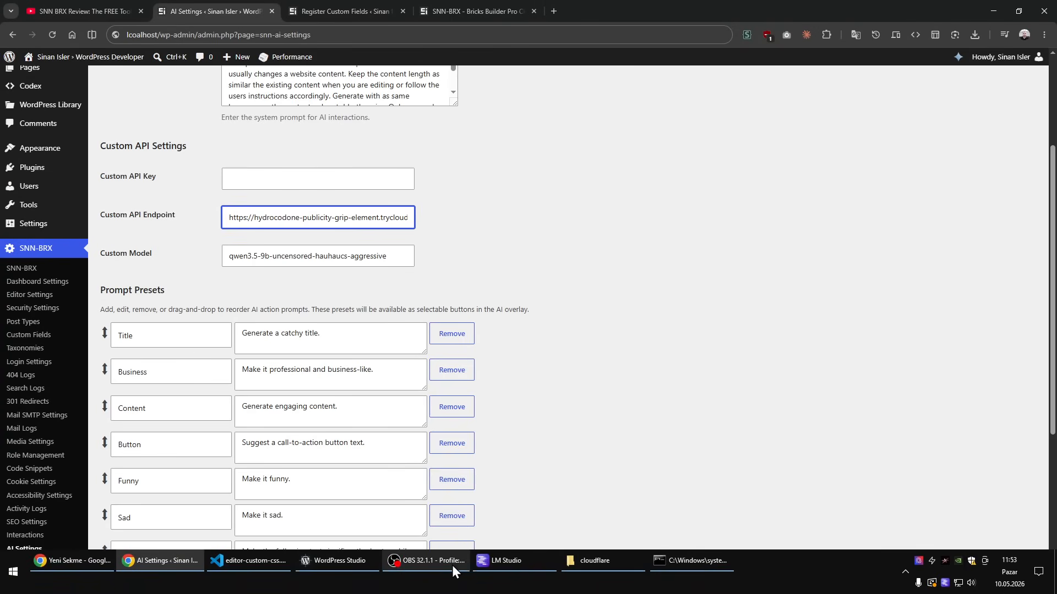
left_click(501, 563)
triple_click(189, 121)
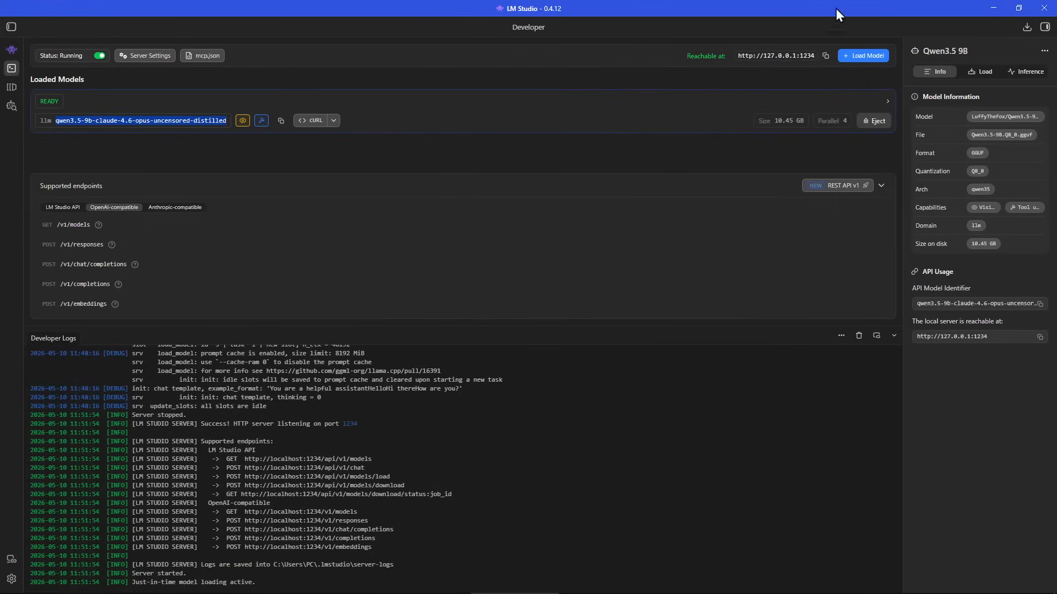
key("alt+Tab")
triple_click(369, 256)
key("ctrl+v")
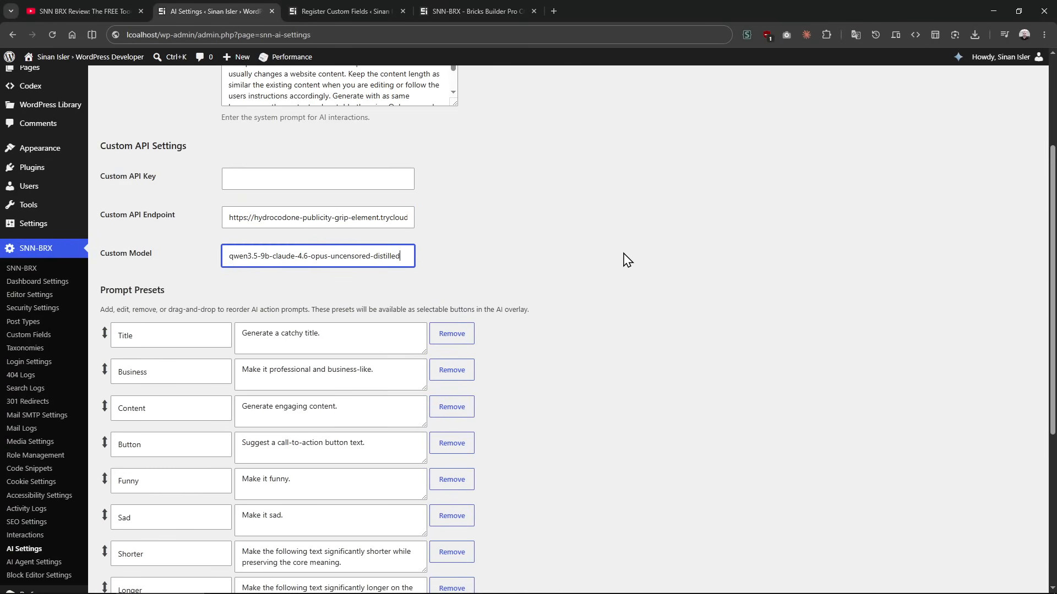
Step: Save the AI settings and send the List Abilities request to the SNN AI Agent
left_click(958, 56)
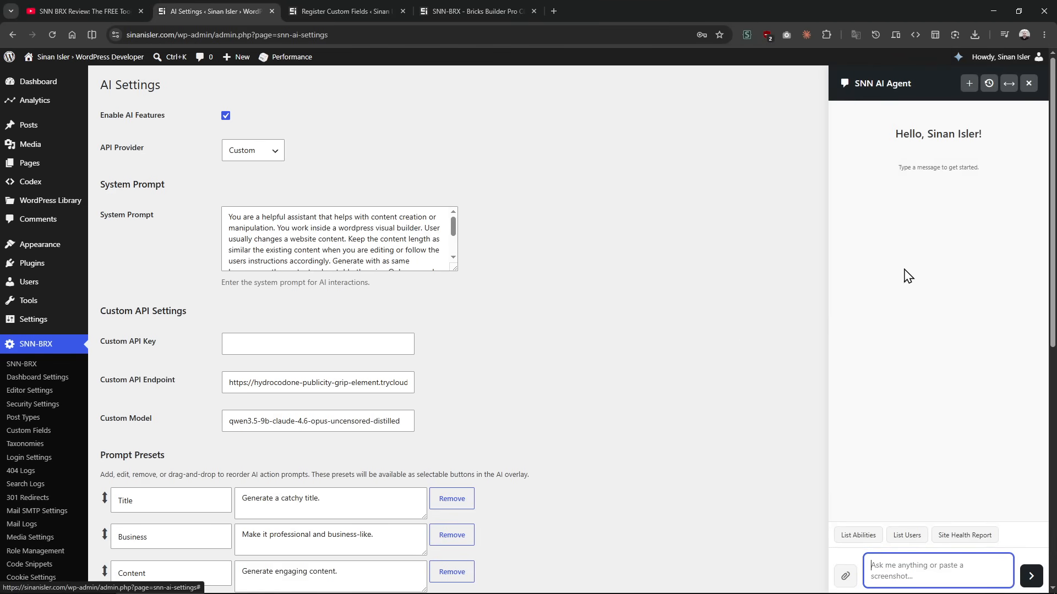
left_click(960, 58)
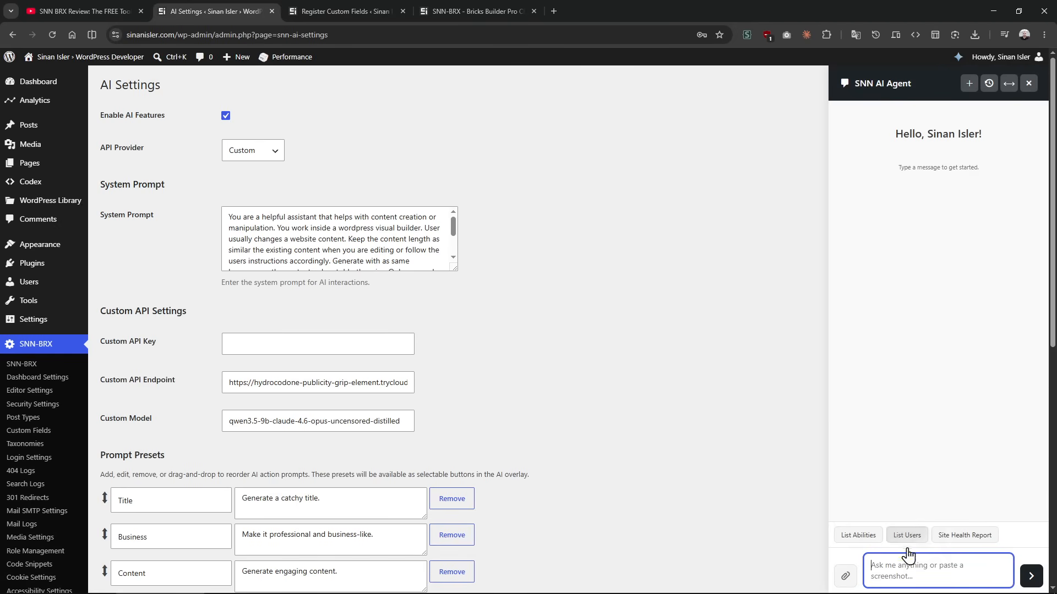
left_click(861, 542)
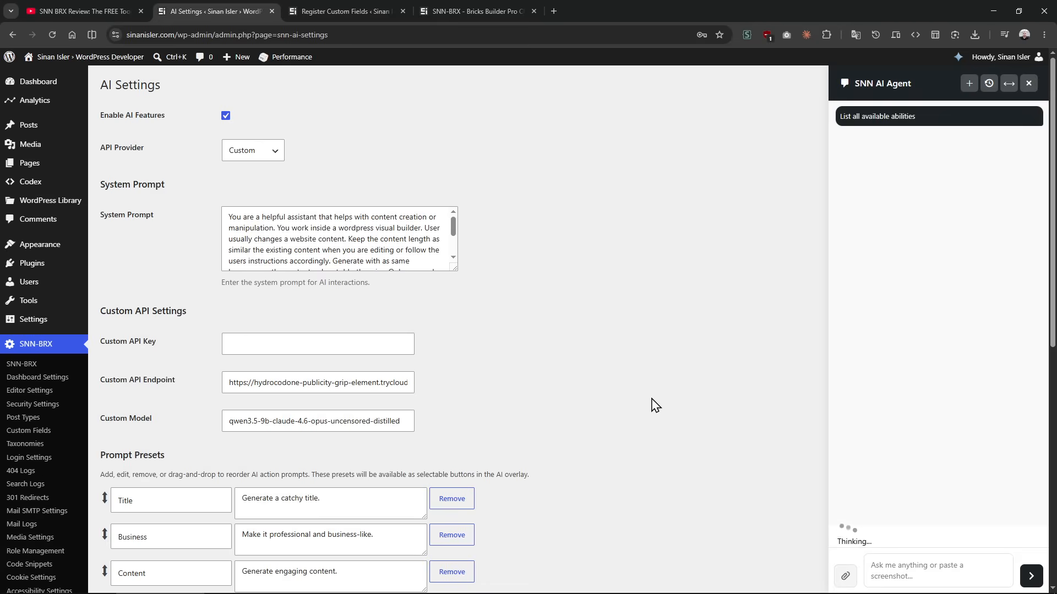
Step: Switch to LM Studio and check the incoming request and prompt processing progress in the developer logs
key("alt+Tab")
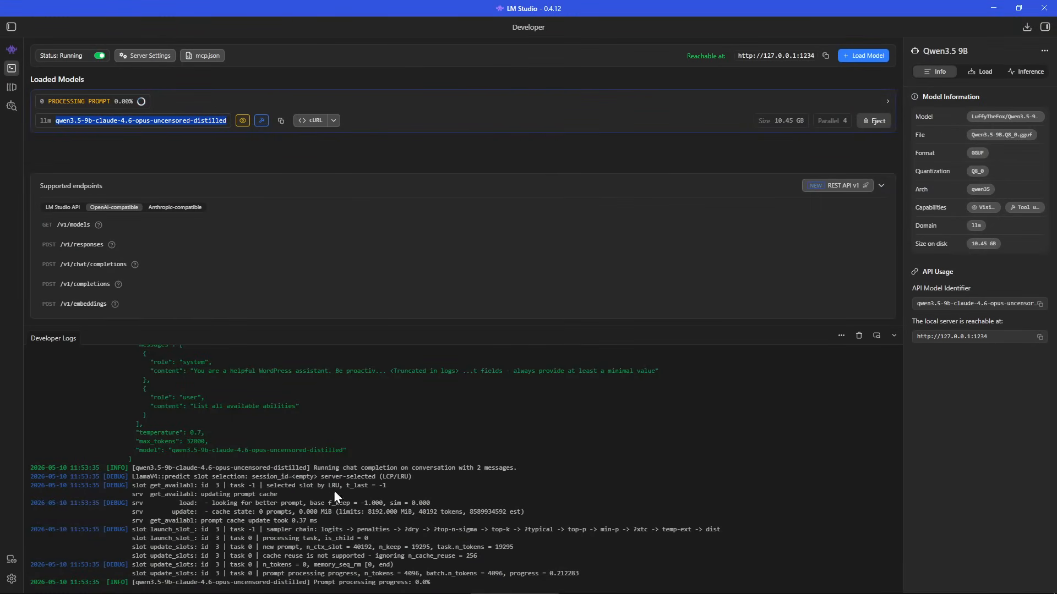
left_click_drag(143, 388, 300, 414)
left_click(293, 494)
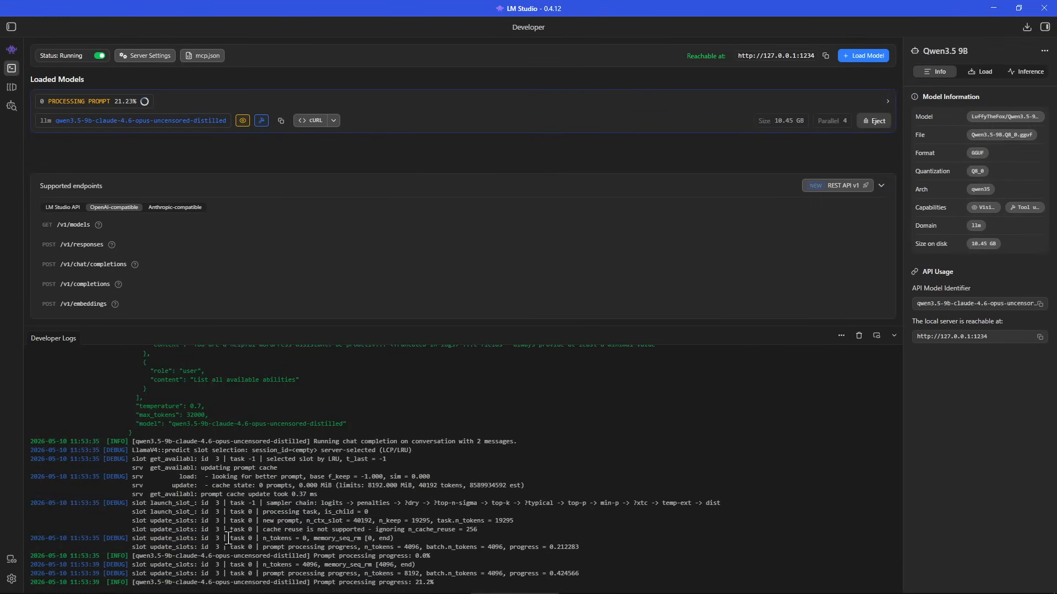
left_click_drag(131, 556, 414, 561)
left_click(415, 560)
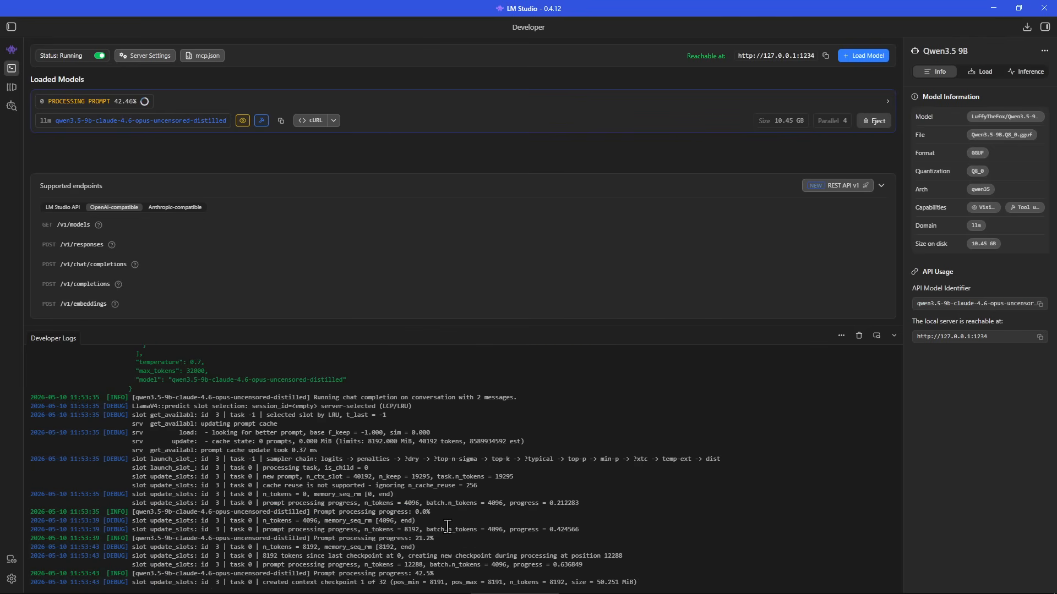
Step: Shrink LM Studio beside the agent chat, hide its model information, and follow the logs until the reply arrives
left_click_drag(447, 8, 355, 18)
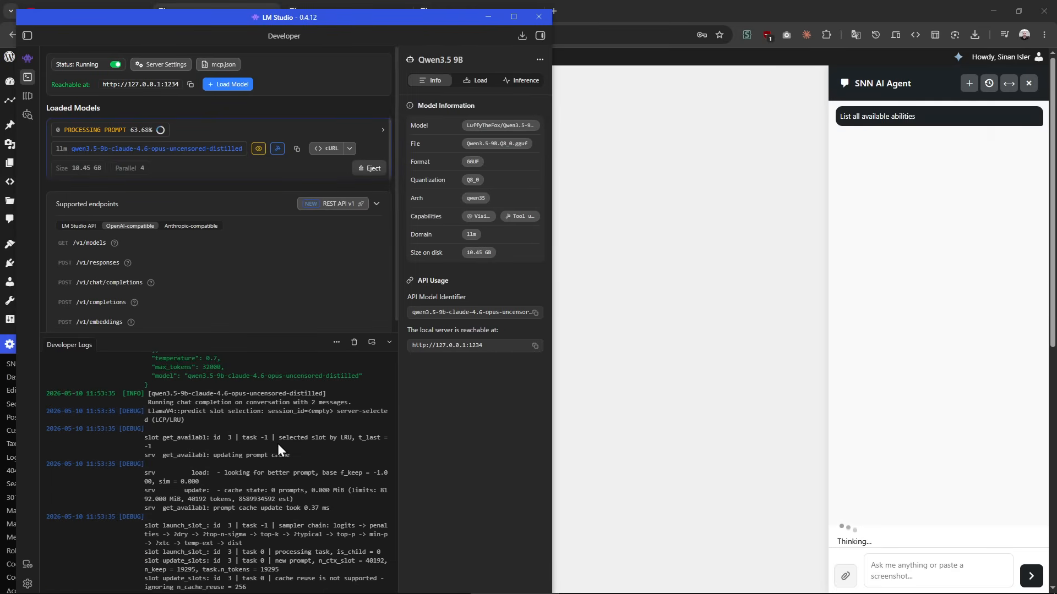
scroll(277, 444, "down", 5)
left_click(540, 36)
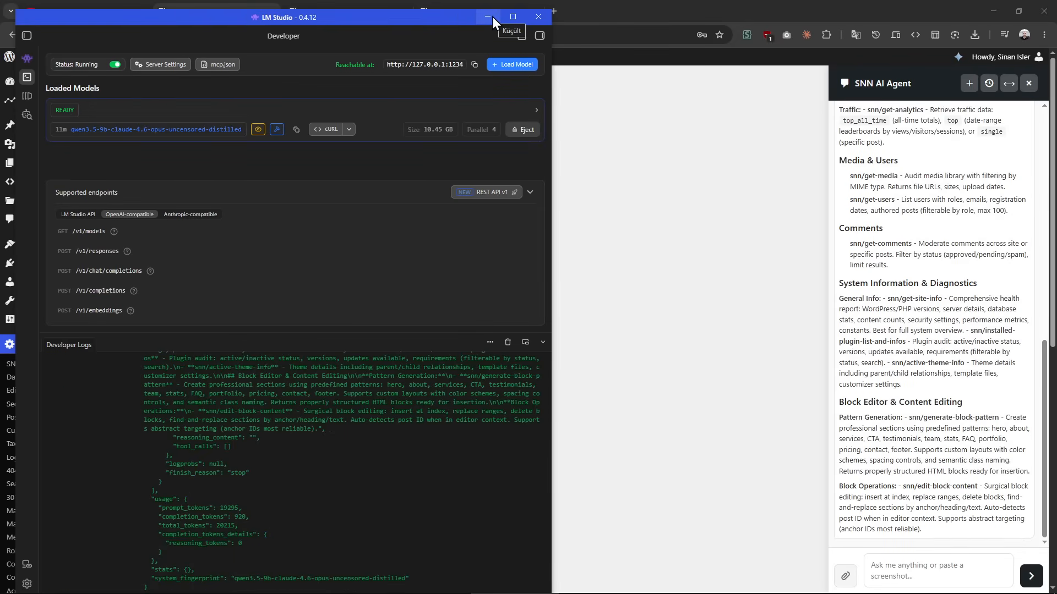
left_click(487, 16)
Step: Open Task Manager and check the GPU and its memory usage under performance
right_click(748, 573)
left_click(797, 528)
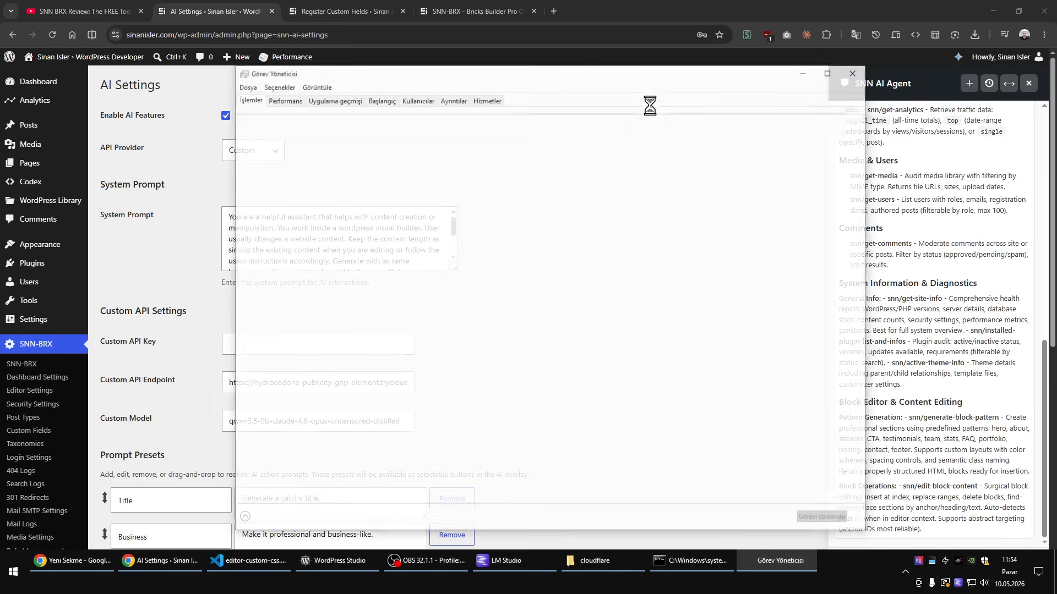
left_click(281, 99)
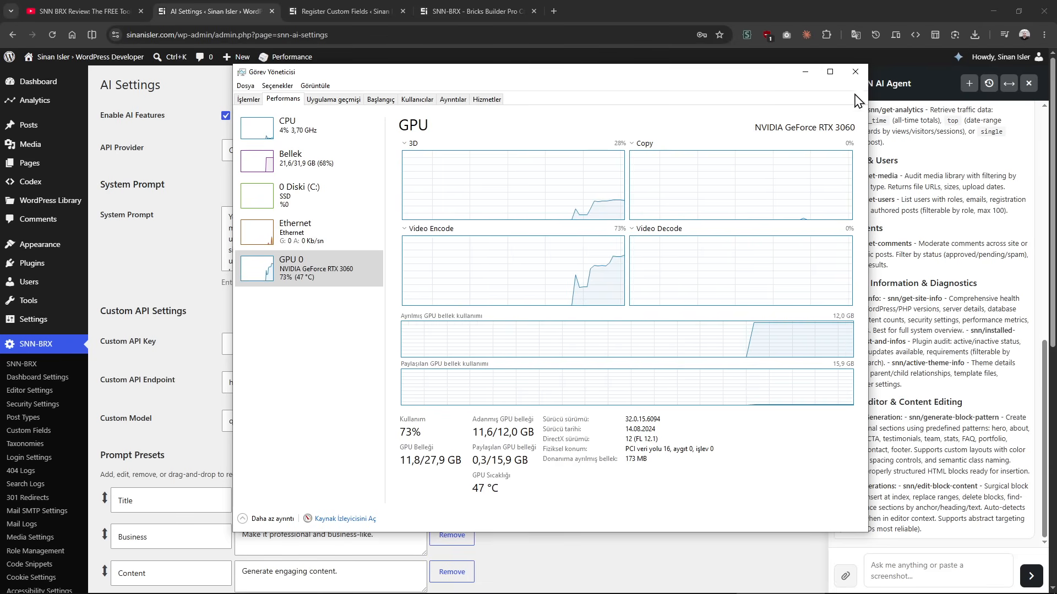
left_click(856, 71)
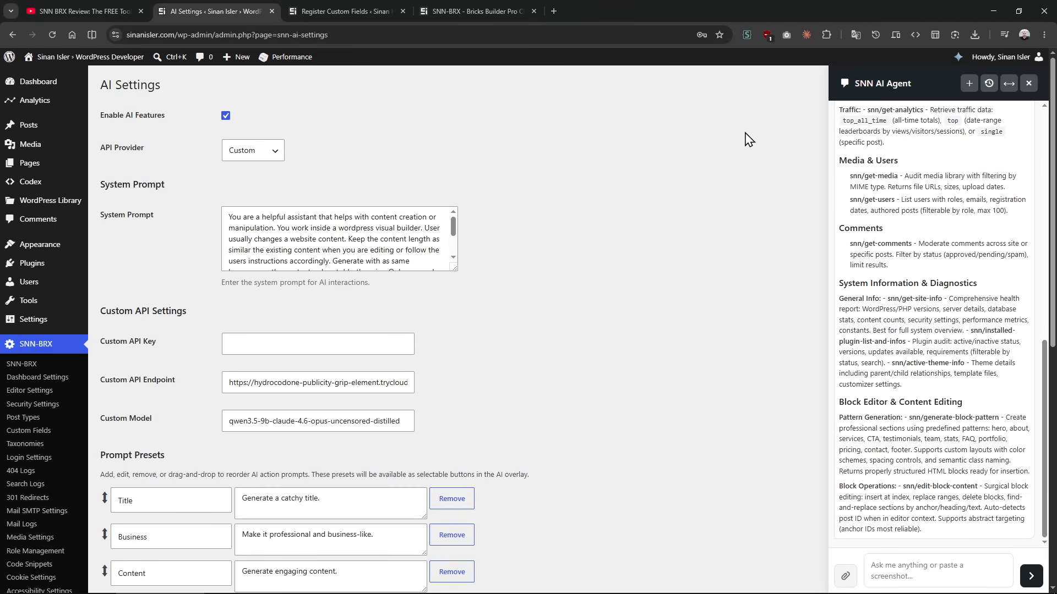
Step: Enlarge the System Prompt box to read the full prompt text
scroll(878, 365, "up", 10)
scroll(906, 437, "down", 10)
left_click_drag(453, 268, 442, 343)
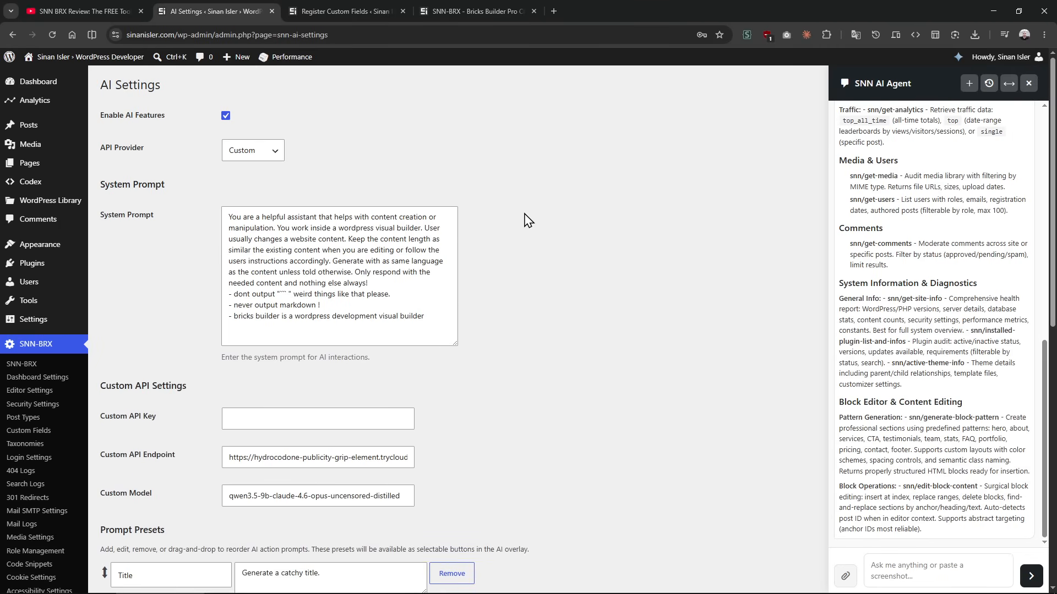
Step: Open the Pages list in a new tab and open the draft page Bricks #1080832 for editing with Bricks
left_click(471, 8)
left_click(392, 5)
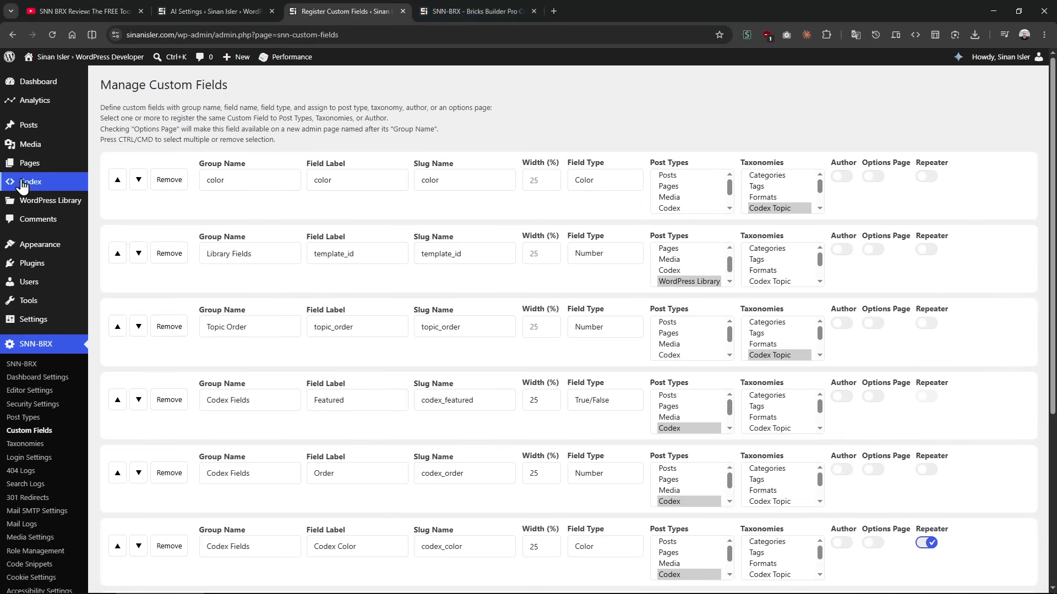
middle_click(43, 170)
left_click_drag(477, 8, 652, 5)
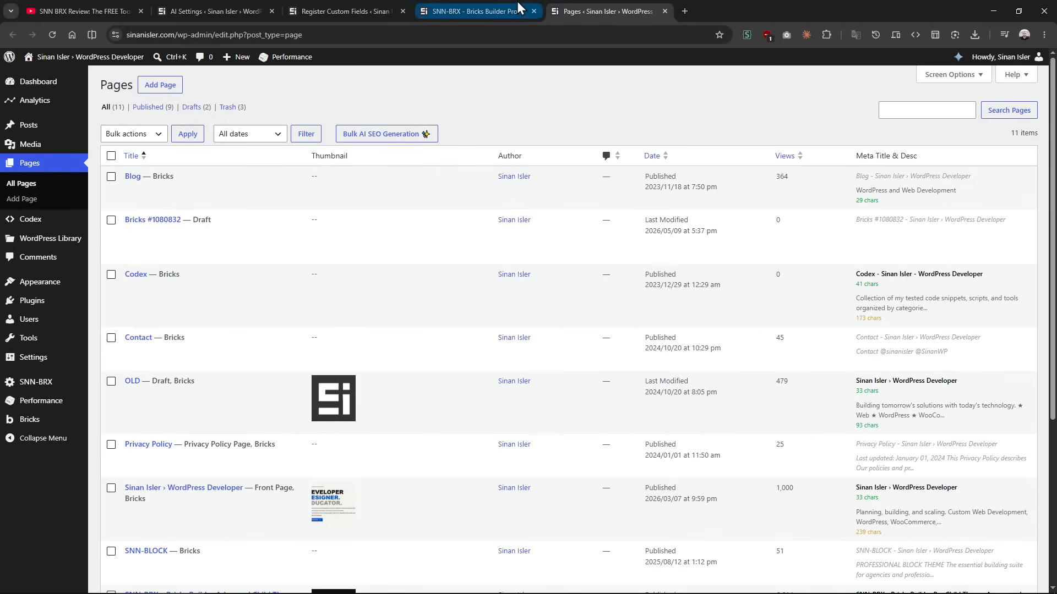
middle_click(219, 246)
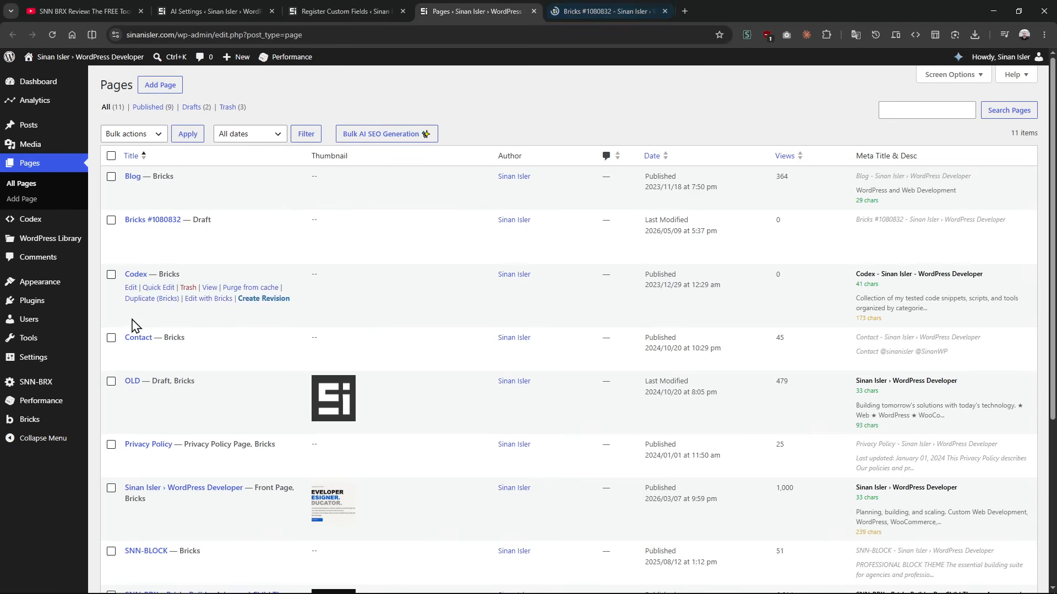
Step: Open the SNN-BRX Editor Settings and read the Enable Custom CSS Overlay in Bricks Builder option
mouse_move(47, 385)
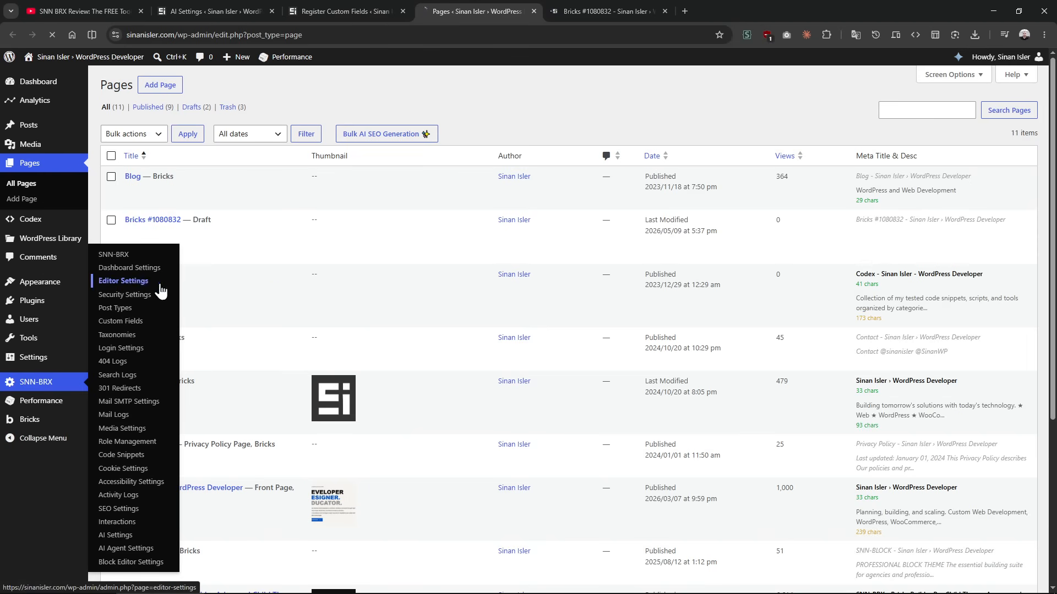
left_click(120, 281)
left_click_drag(104, 336, 366, 349)
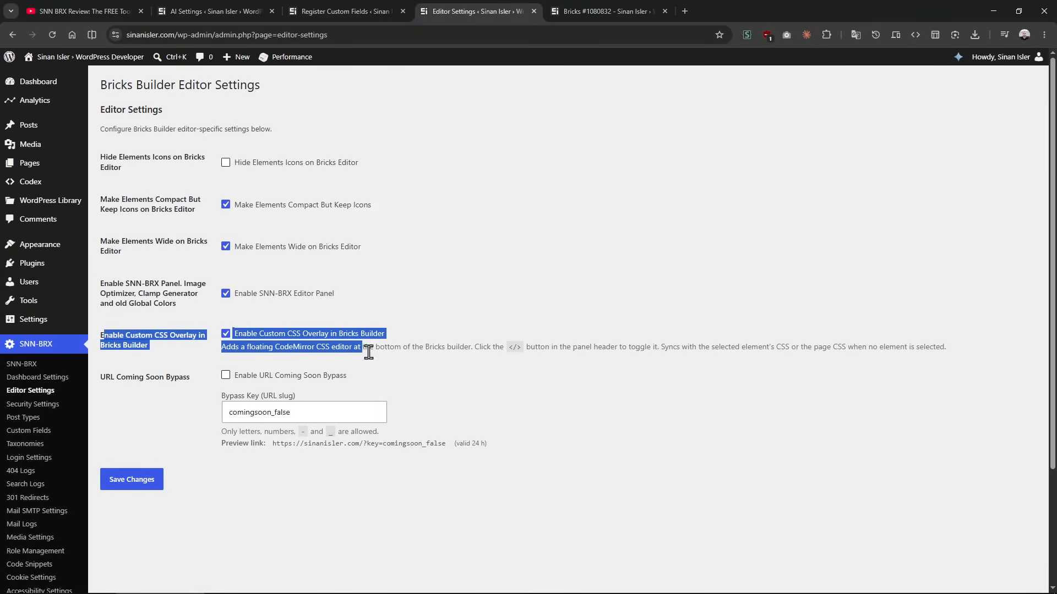
left_click(366, 349)
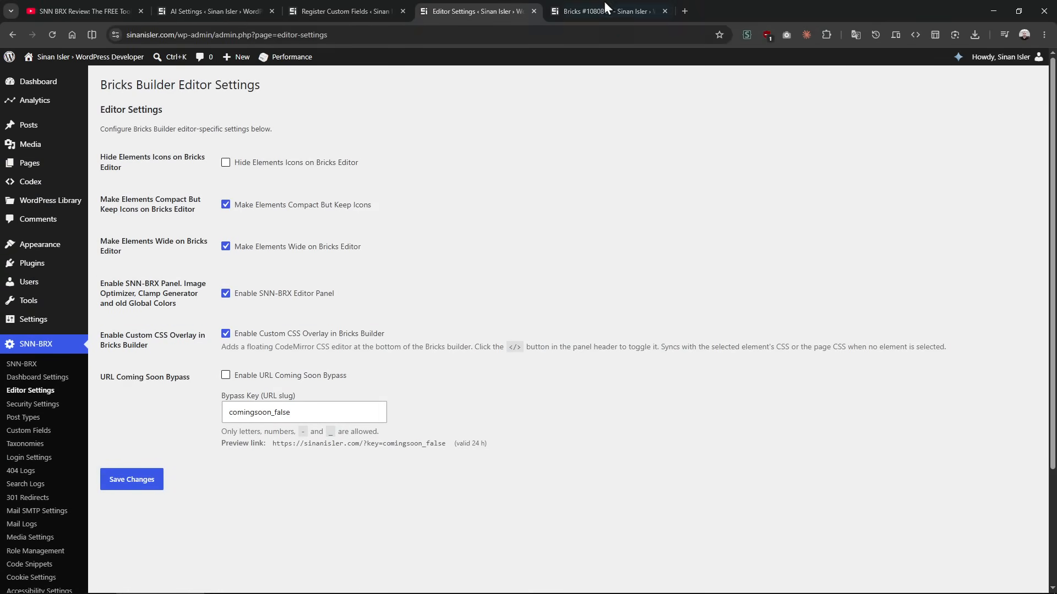
Step: Switch to the Bricks page, open the container's CSS in the overlay editor, and enlarge the editor to over half the canvas height
left_click(605, 13)
left_click(497, 128)
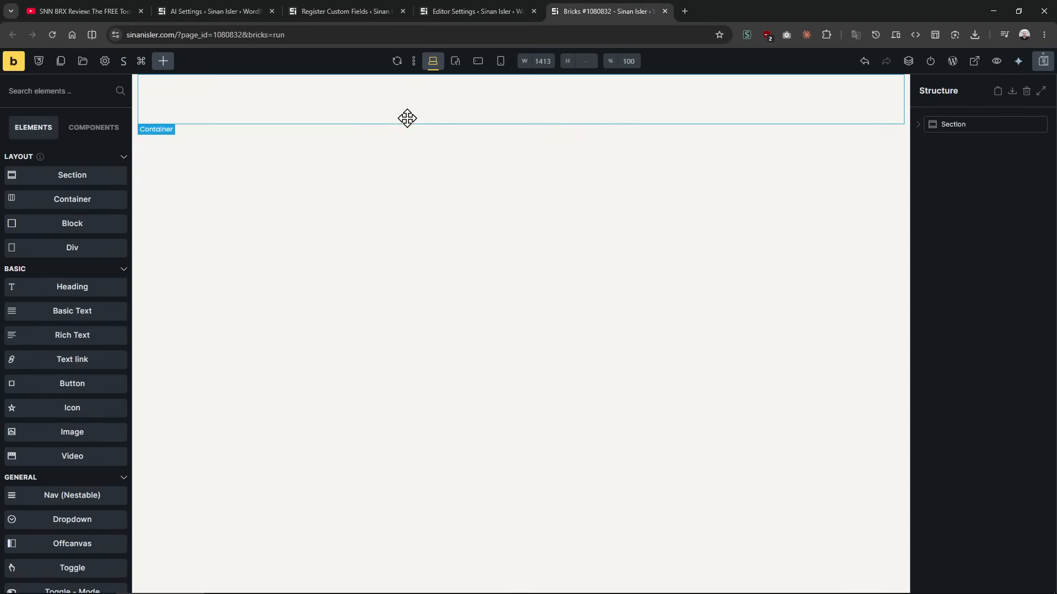
left_click(73, 91)
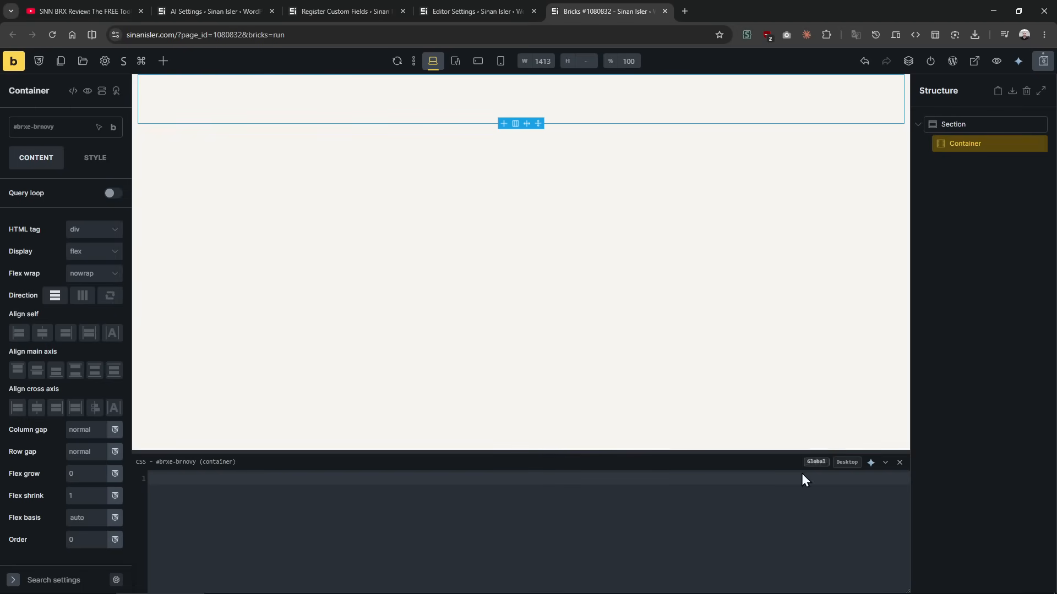
left_click_drag(412, 452, 438, 243)
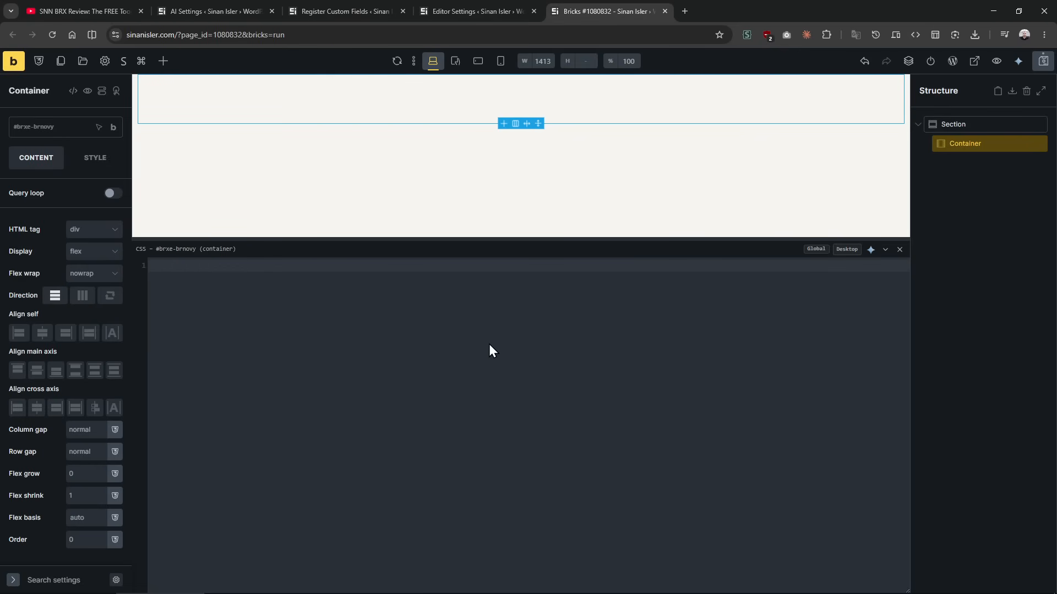
Step: Write an empty CSS rule for #brxe-brnovy in the container's CSS editor
type("#brxe-brnovy")
key("ctrl+a")
key("ctrl+c")
key("BackSpace")
type("#brxe-brnovy{}")
key("Return")
Step: Change the rule's selector to #brxe-brnovy .test, and clear the container's CSS
left_click_drag(200, 266, 144, 265)
type(".test")
key("Home")
key("ctrl+v")
type("{}")
key("BackSpace")
key("BackSpace")
left_click_drag(204, 266, 149, 267)
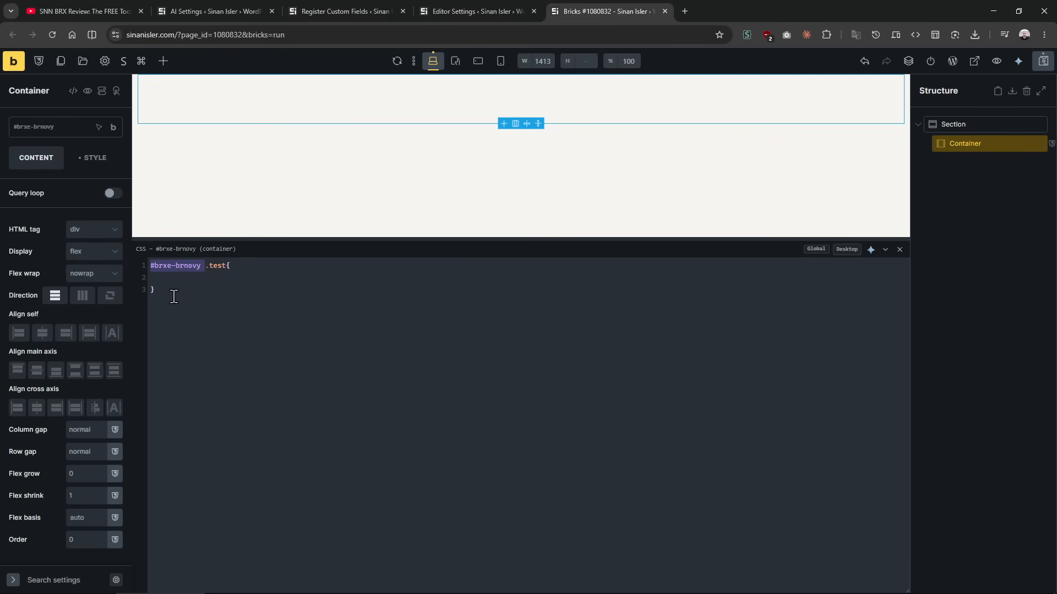
key("ctrl+a")
key("BackSpace")
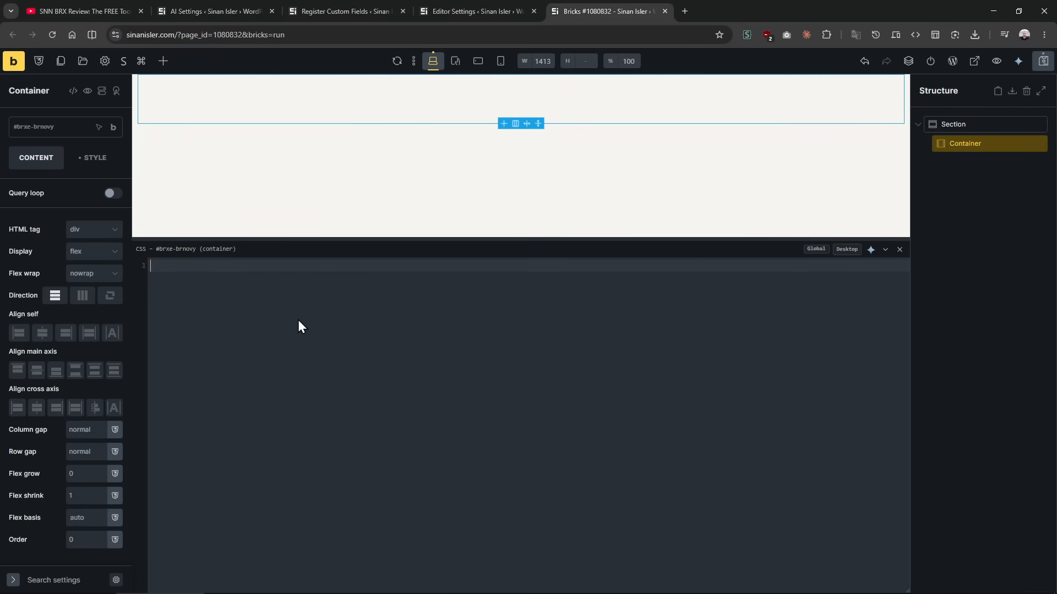
Step: Switch the CSS overlay editor to the global, site-wide CSS and reduce its height slightly
left_click_drag(771, 236, 771, 246)
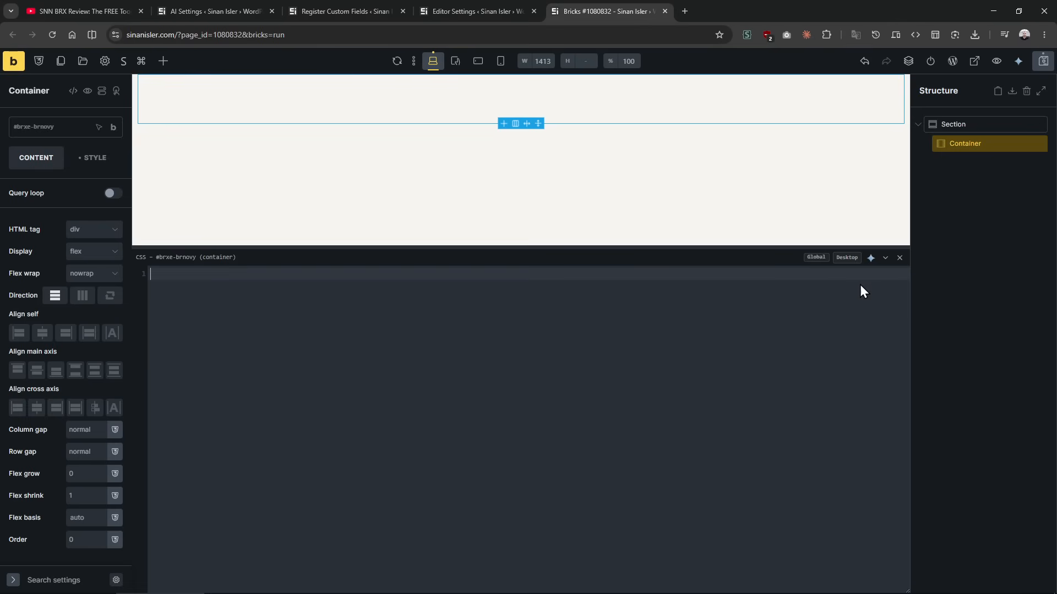
left_click(815, 257)
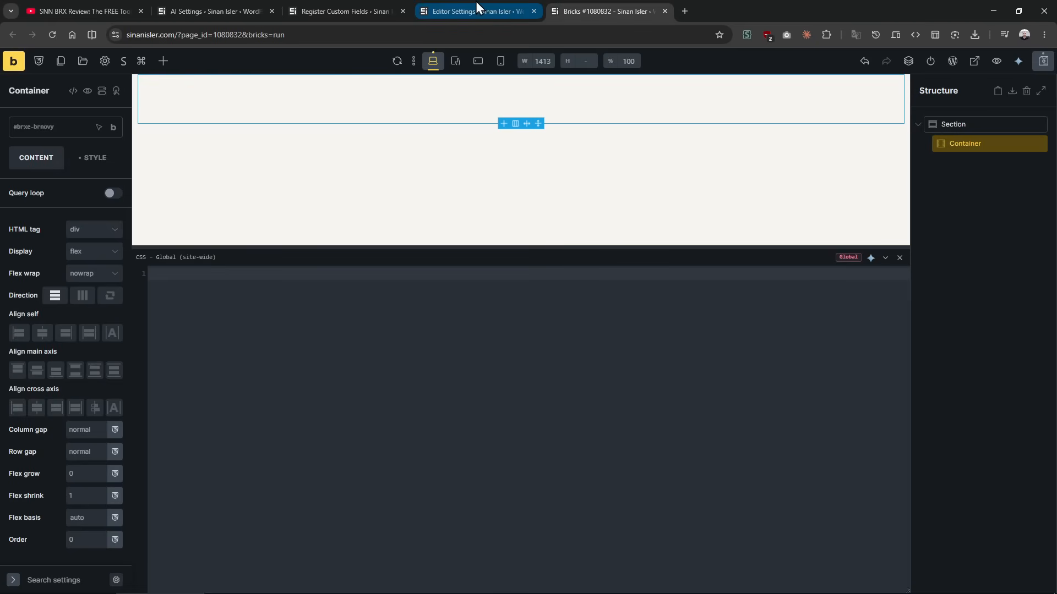
left_click_drag(483, 245, 486, 249)
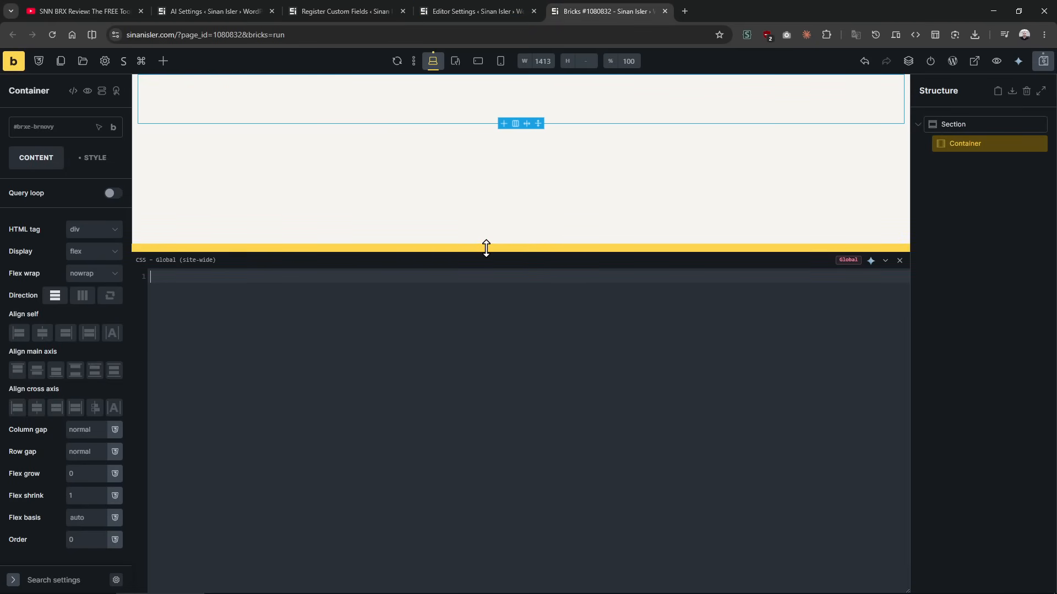
Step: Open the custom code section of the Bricks settings and examine the site-wide Custom CSS field and its description
left_click(478, 11)
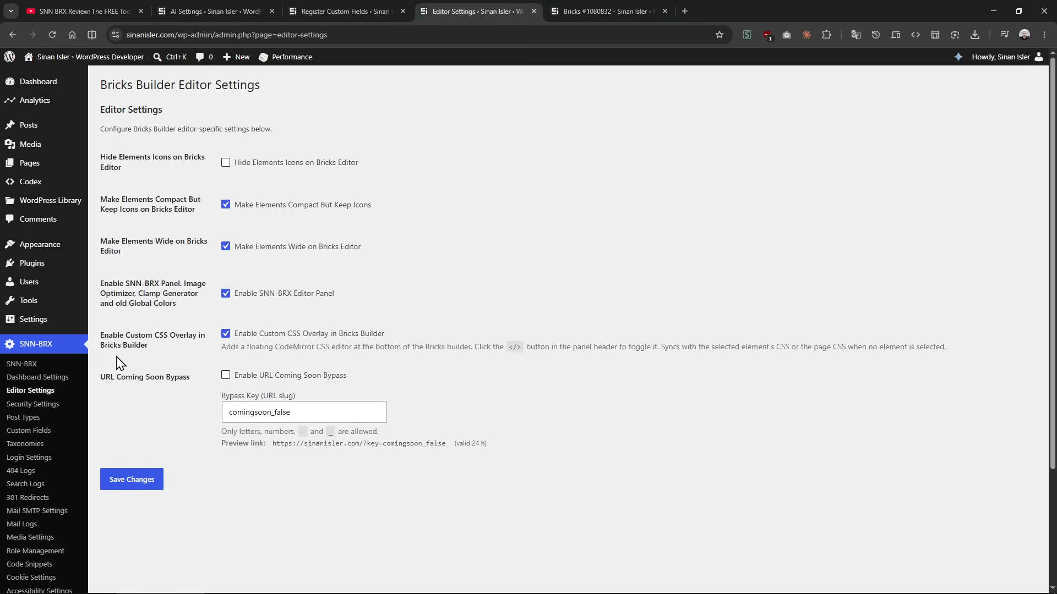
scroll(64, 466, "down", 3)
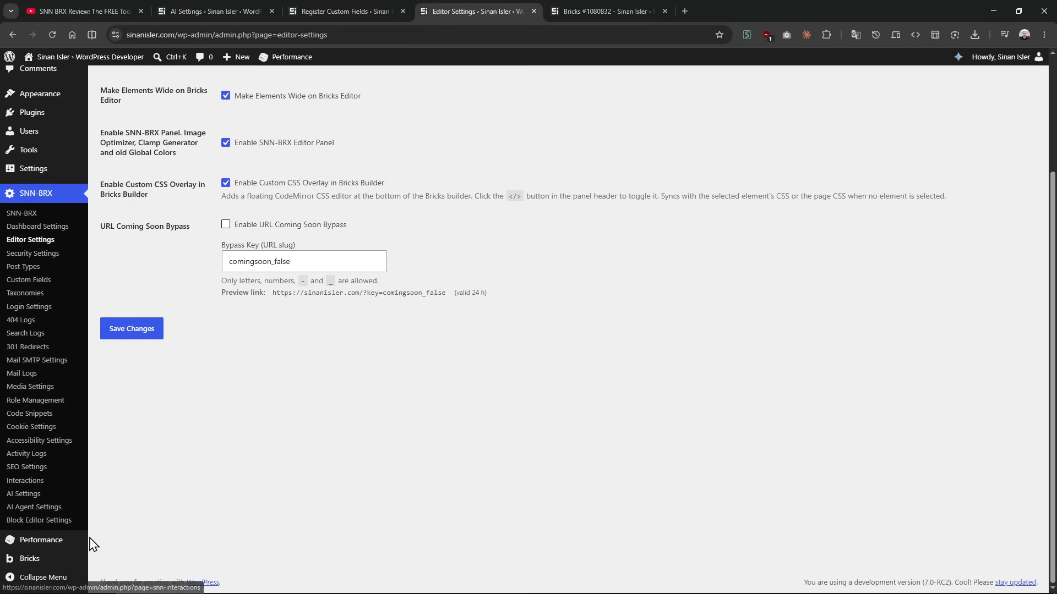
mouse_move(58, 562)
left_click(144, 445)
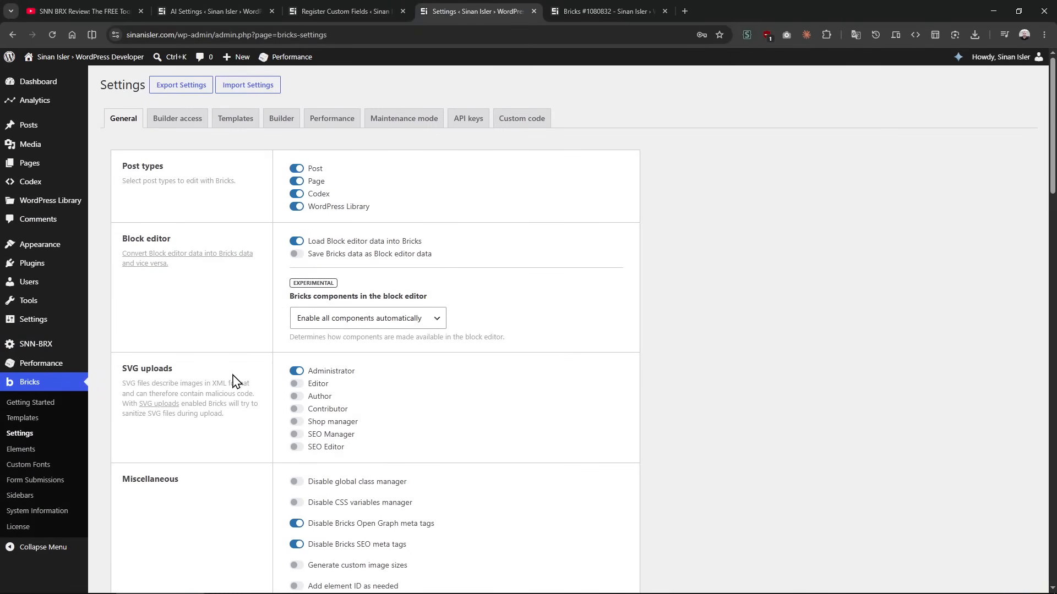
left_click(498, 124)
scroll(283, 319, "down", 8)
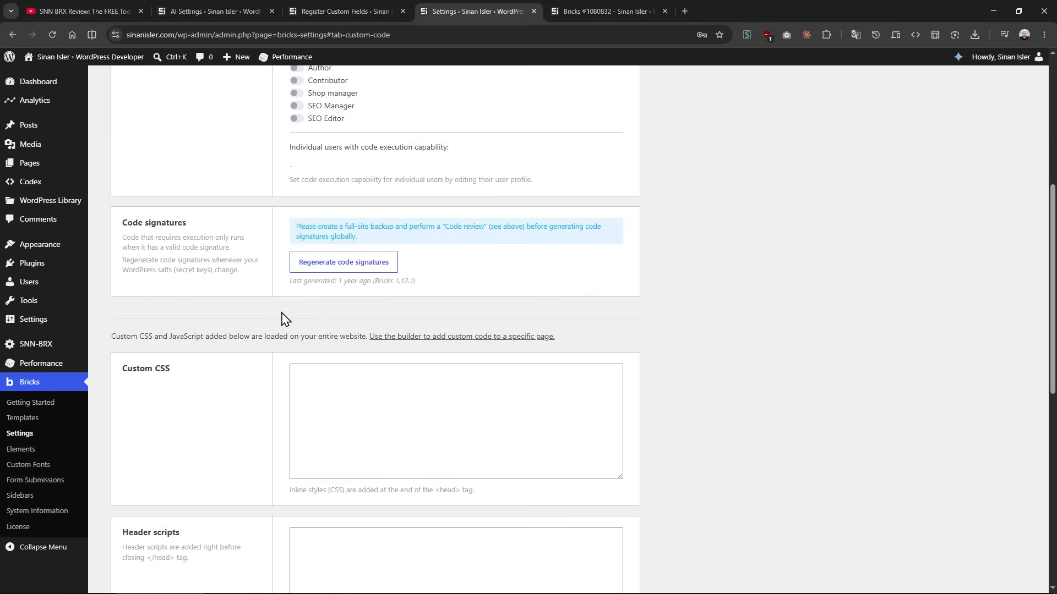
left_click_drag(121, 263, 198, 267)
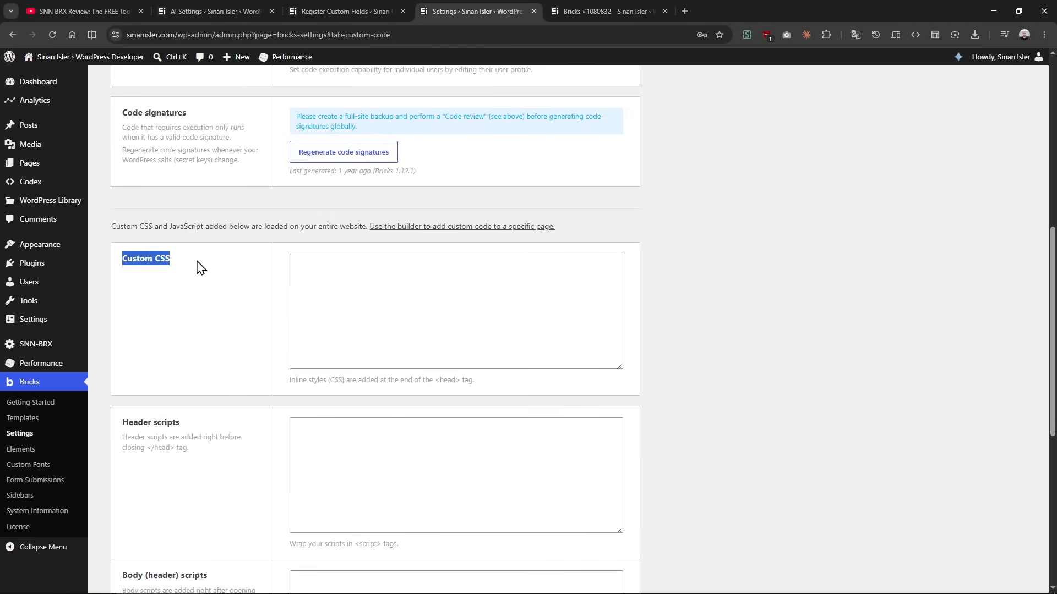
left_click(130, 243)
left_click_drag(266, 227, 355, 226)
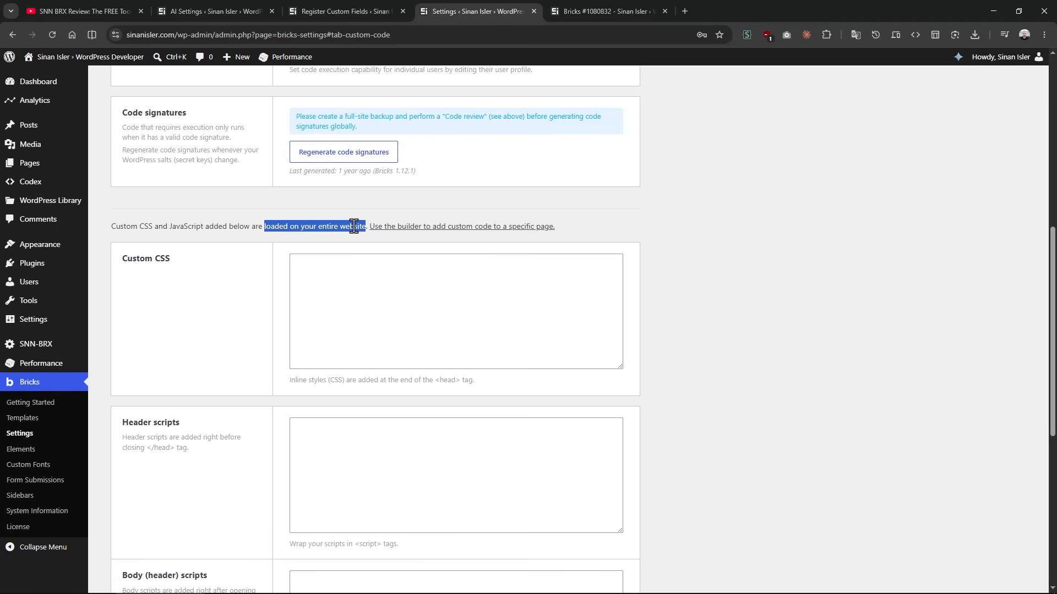
scroll(264, 366, "up", 5)
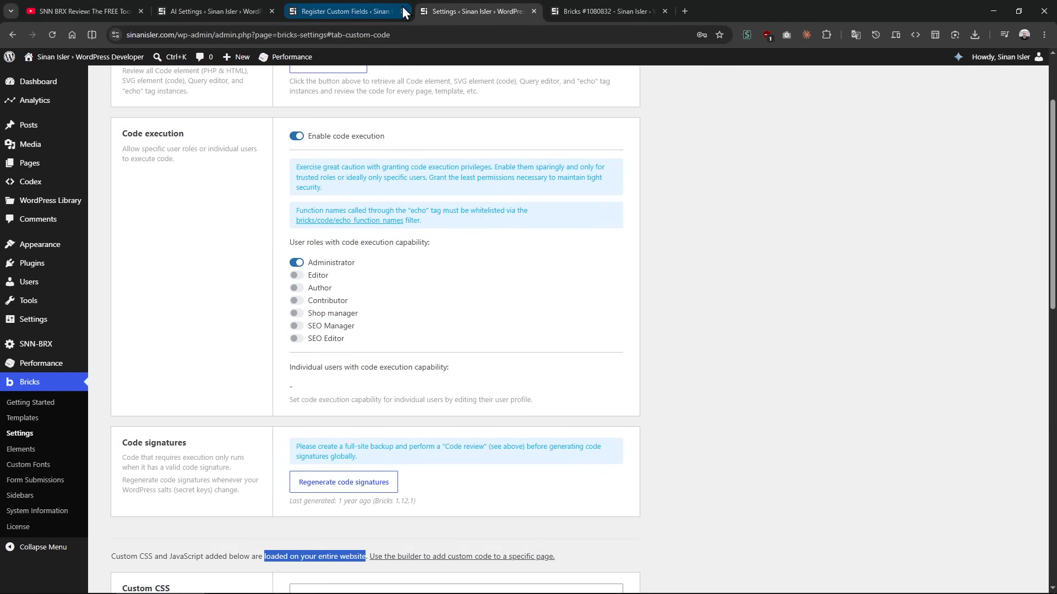
Step: Return to the Bricks page, add a global CSS rule snn-prime with color:red, and save the page
left_click(617, 7)
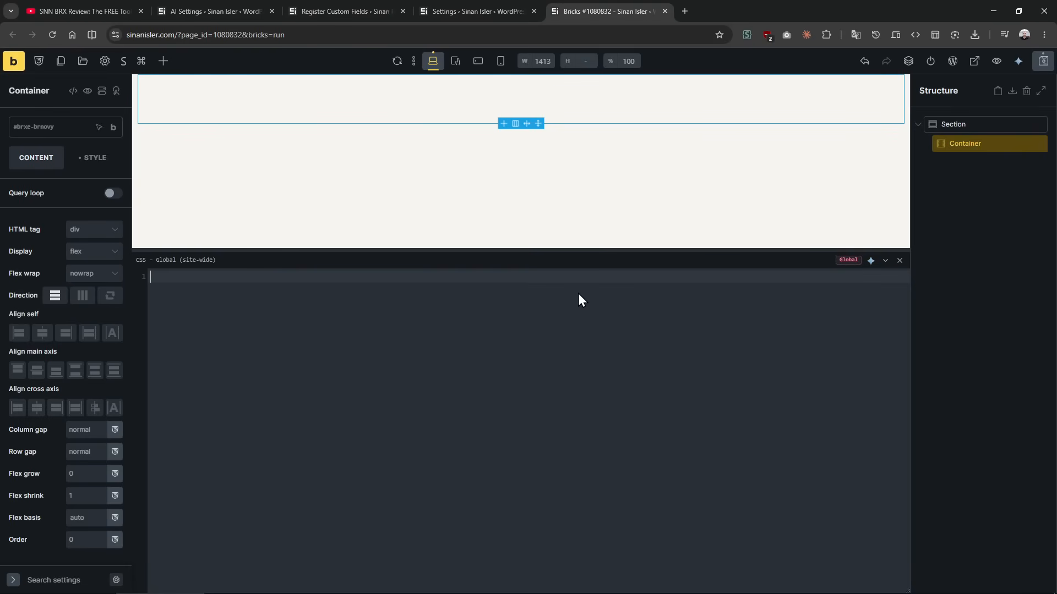
type("snn-prime")
key("BackSpace")
type("{")
key("Return")
type("color")
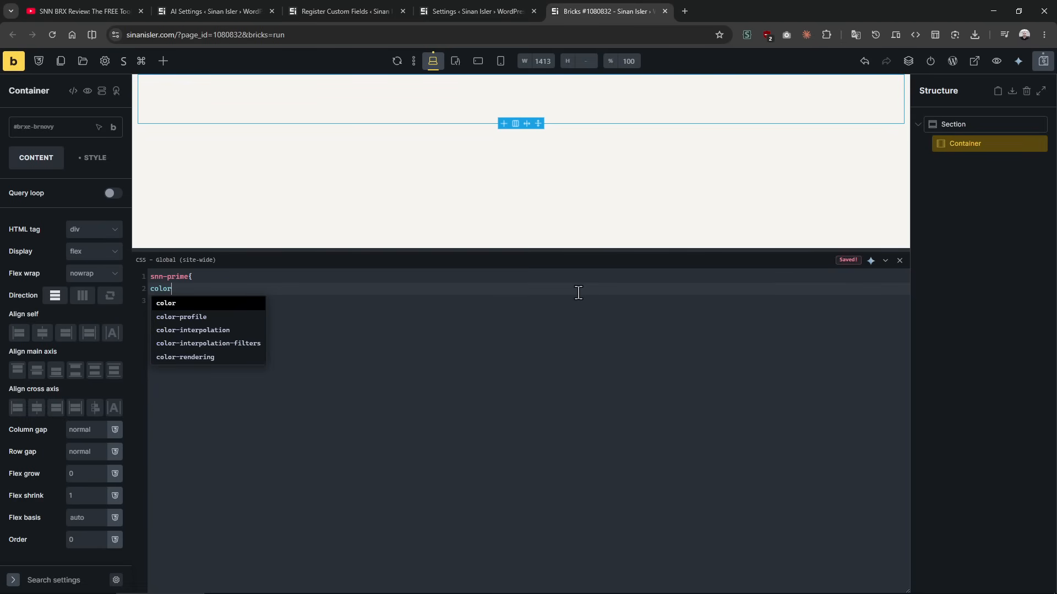
type(":red")
key("ctrl+s")
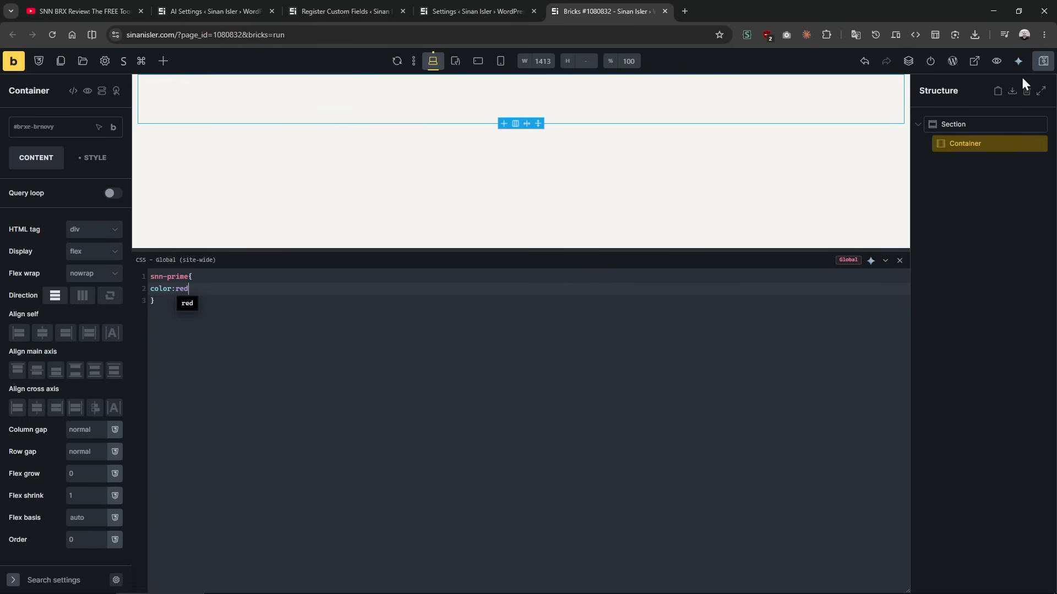
left_click(1044, 64)
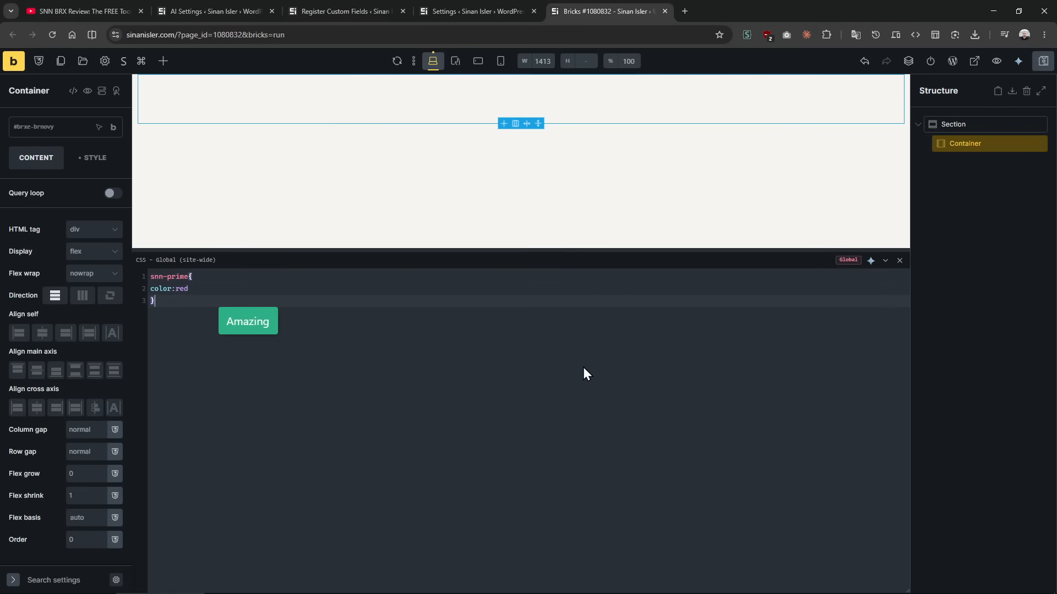
Step: Add an empty .test rule below the snn-prime rule in the global CSS, leaving blank lines between them
key("Return")
key("Return")
key("Return")
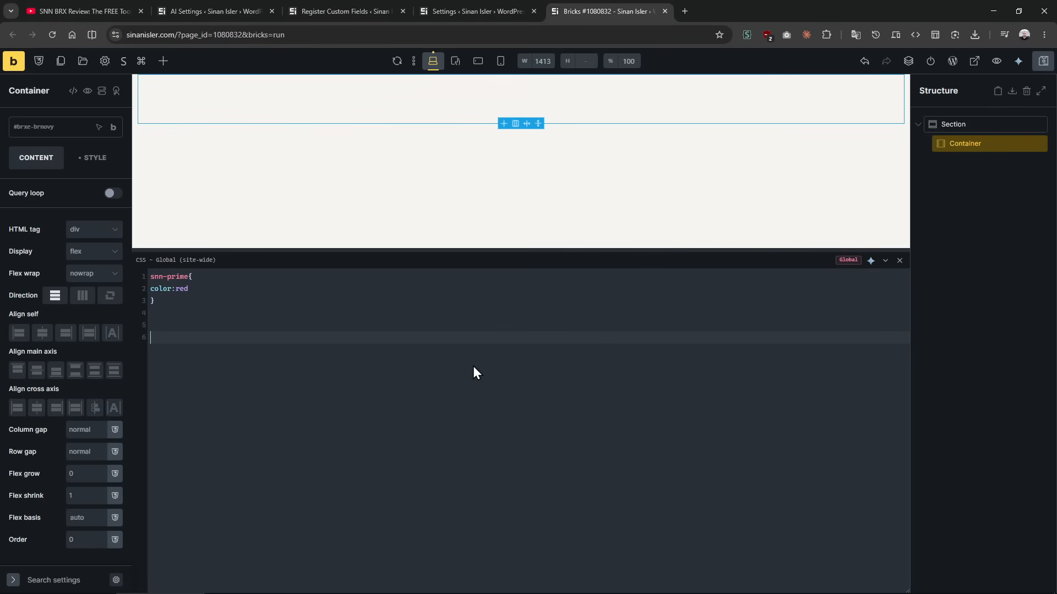
left_click_drag(176, 335, 147, 282)
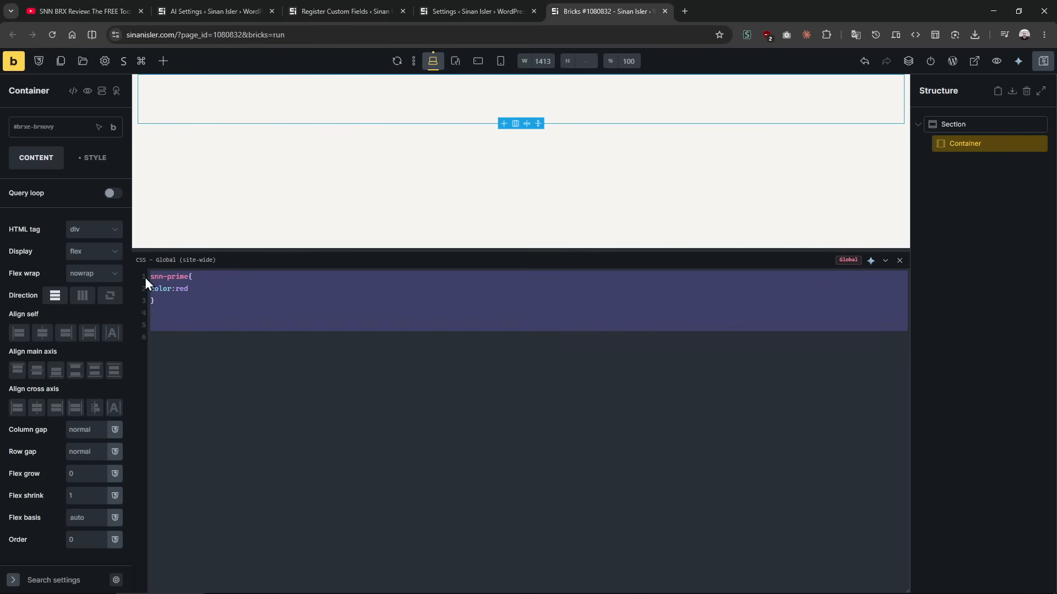
left_click(186, 348)
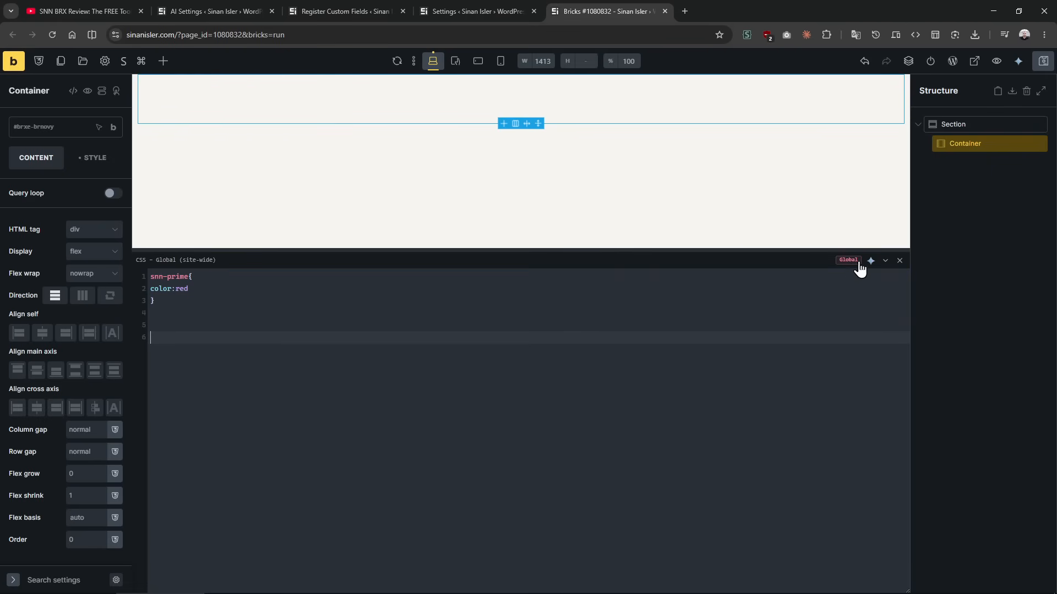
key("ctrl+s")
type(".test{")
key("Return")
left_click_drag(517, 248, 479, 323)
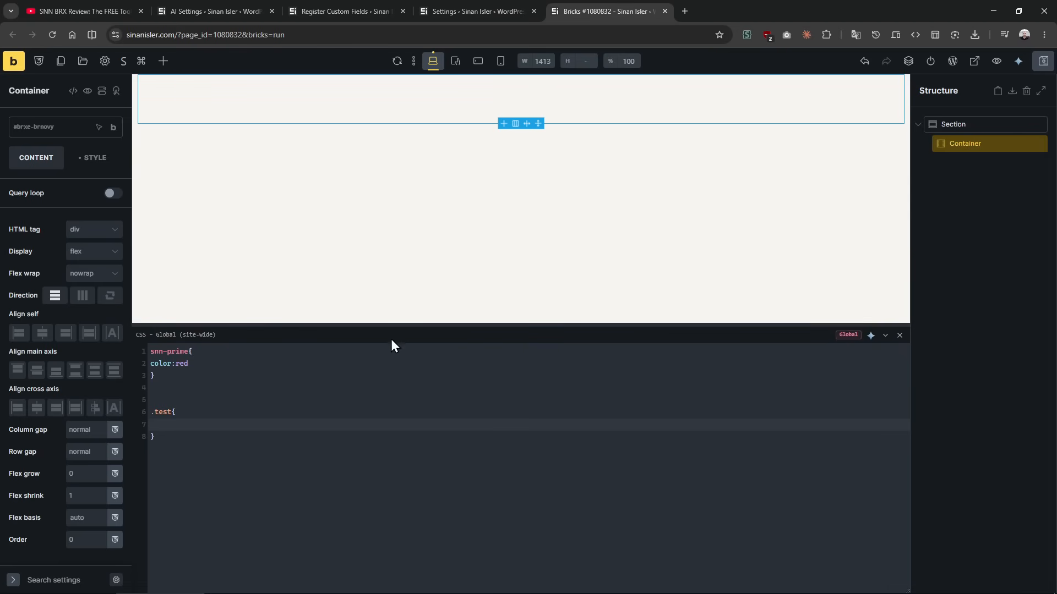
left_click_drag(396, 324, 401, 252)
left_click(366, 369)
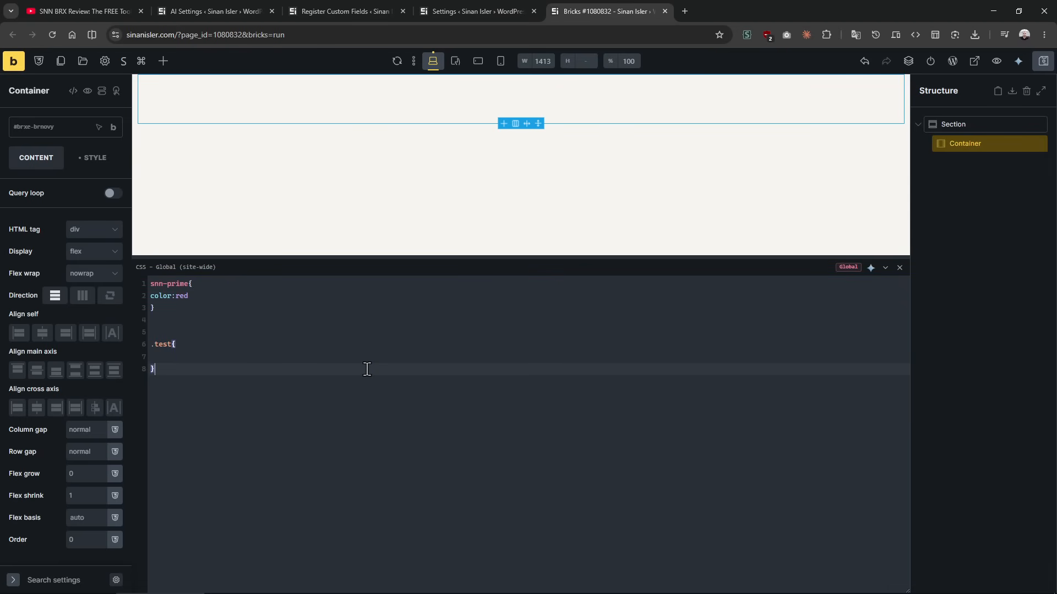
left_click_drag(176, 334, 177, 414)
left_click(177, 414)
key("ctrl+a")
key("BackSpace")
left_click(449, 6)
left_click(550, 6)
key("ctrl+z")
Step: Check the Custom CSS field in the Bricks custom code settings for the global rules written in the builder
left_click(468, 6)
left_click(355, 3)
left_click(449, 7)
scroll(558, 342, "down", 2)
scroll(559, 370, "up", 2)
left_click(559, 371)
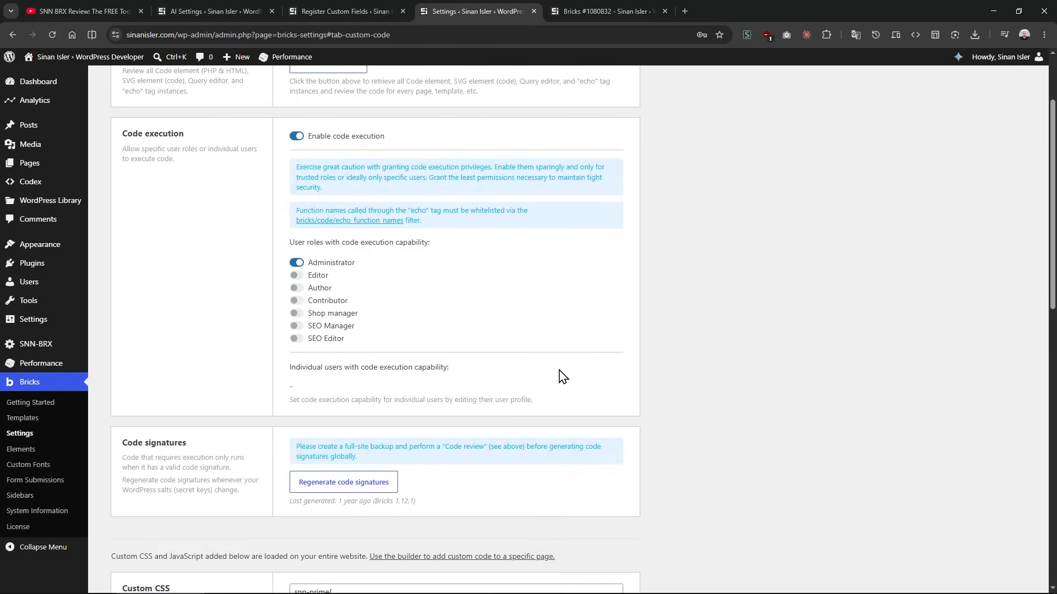
scroll(562, 369, "up", 2)
scroll(562, 359, "down", 12)
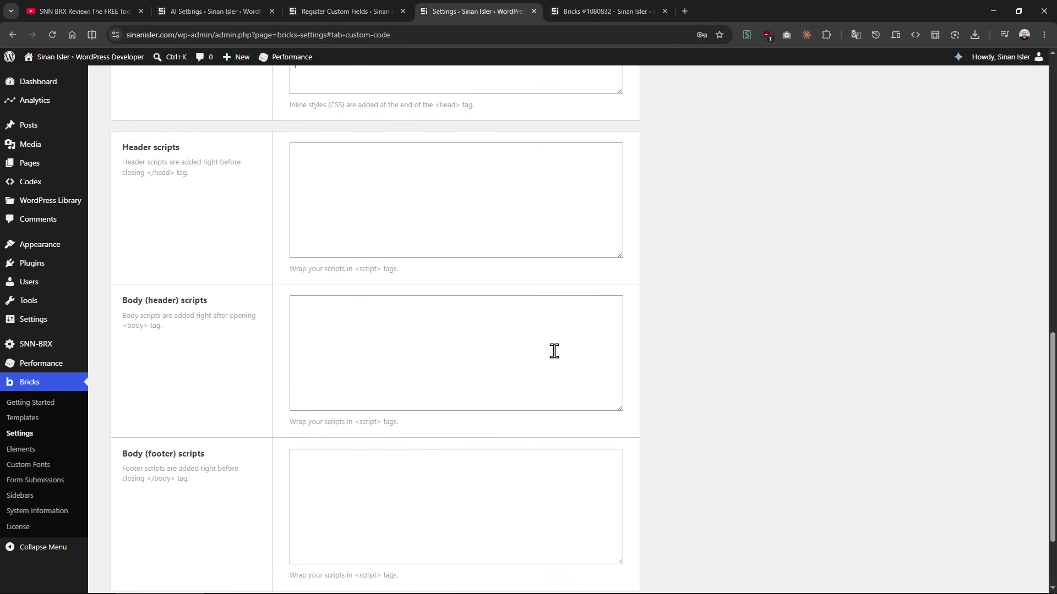
scroll(554, 351, "up", 4)
left_click_drag(304, 278, 292, 188)
left_click(685, 292)
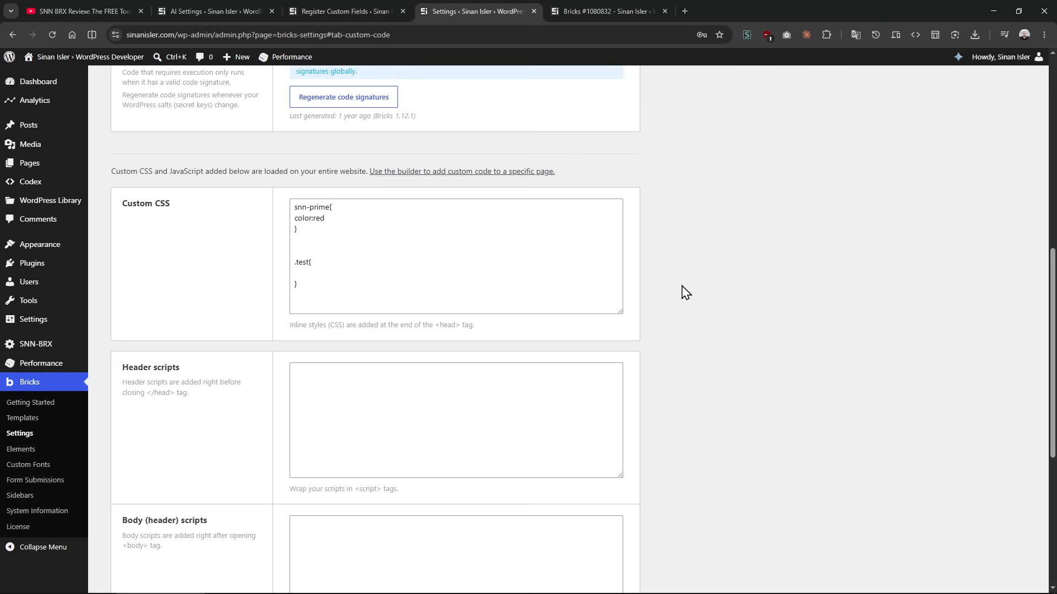
left_click_drag(322, 292, 259, 205)
left_click(261, 221)
left_click_drag(306, 294, 256, 150)
left_click(234, 206)
Step: Return to the Bricks page and delete all rules from the global CSS
left_click(603, 11)
left_click(198, 384)
left_click_drag(199, 384, 123, 297)
key("BackSpace")
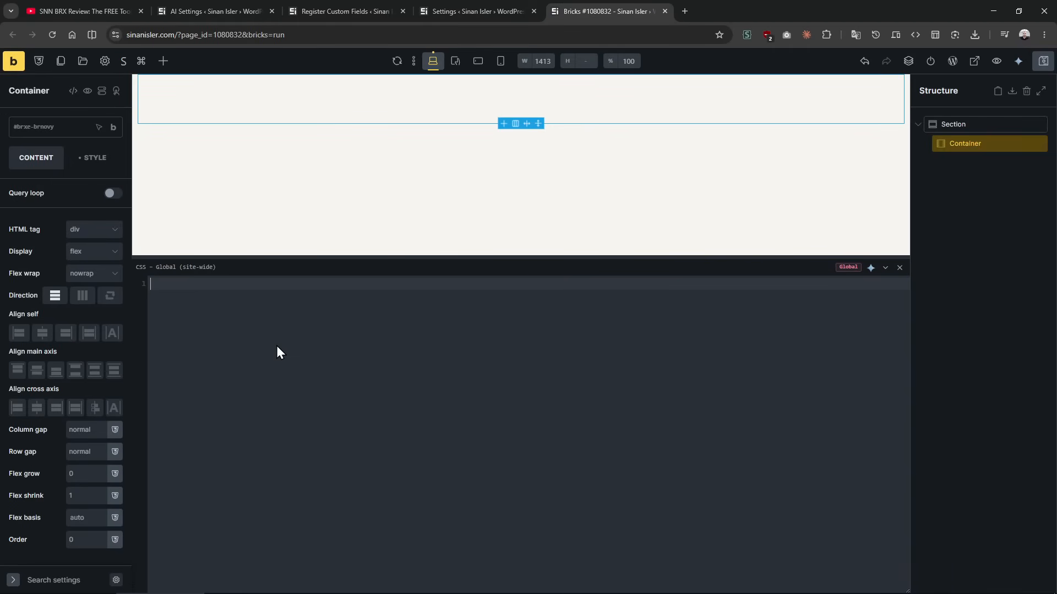
Step: Leave global CSS mode, view the CSS of the container, the page and the section, and shrink the CSS editor
left_click(838, 273)
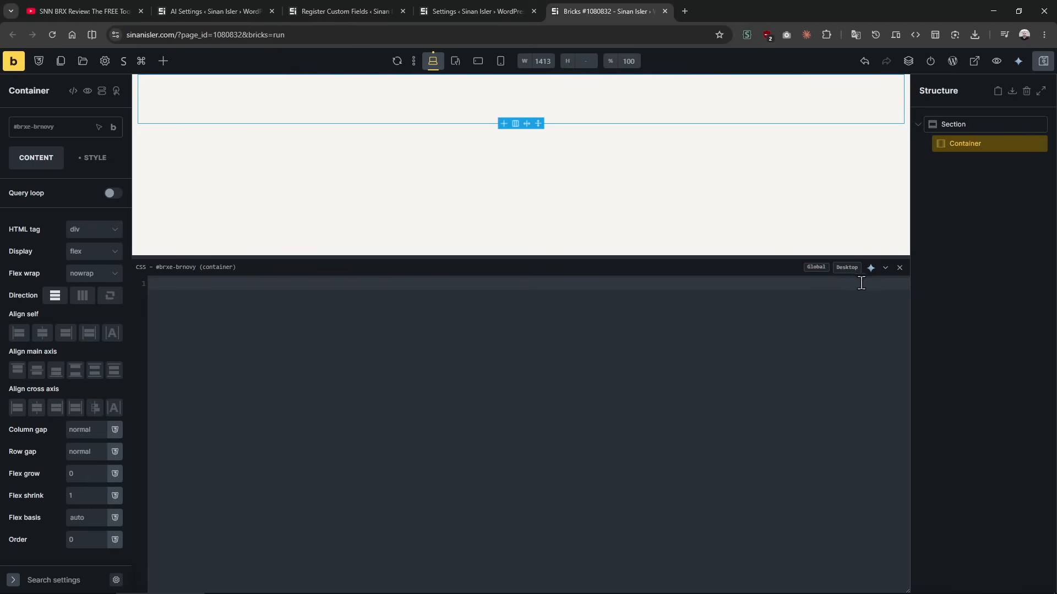
left_click_drag(144, 266, 231, 268)
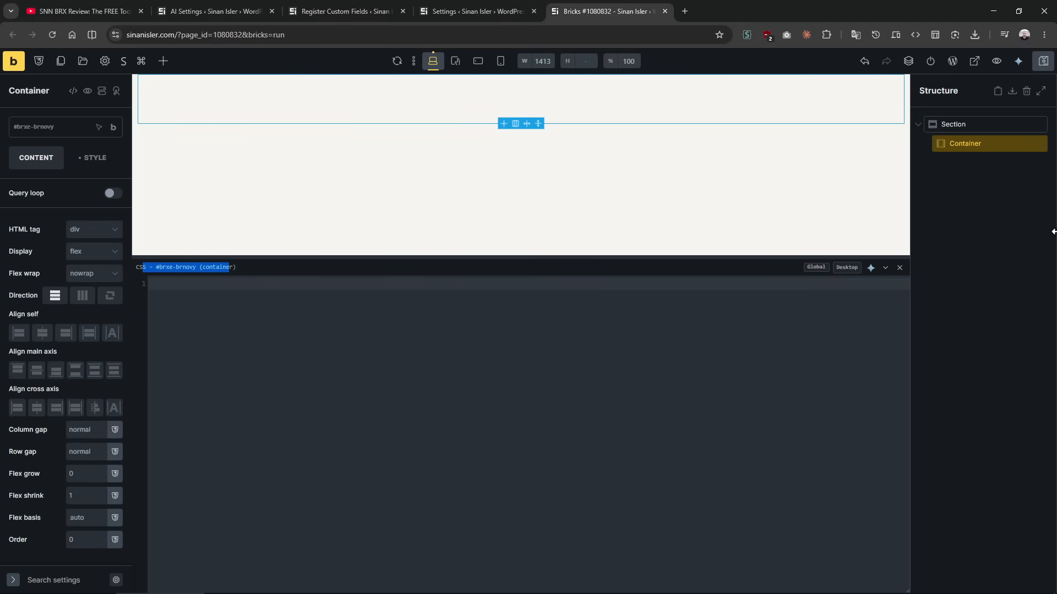
left_click(983, 232)
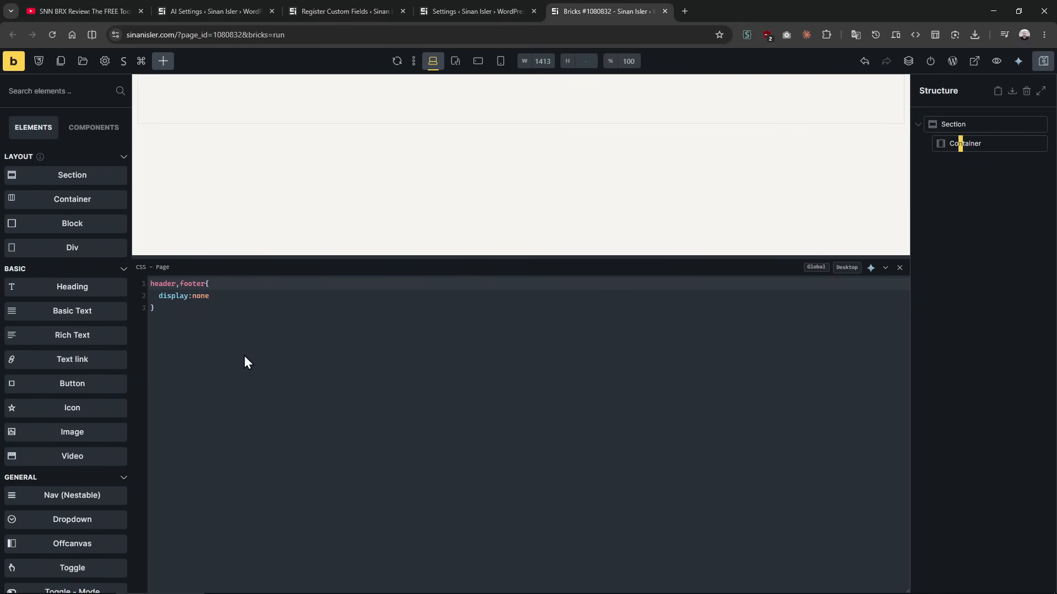
left_click(956, 124)
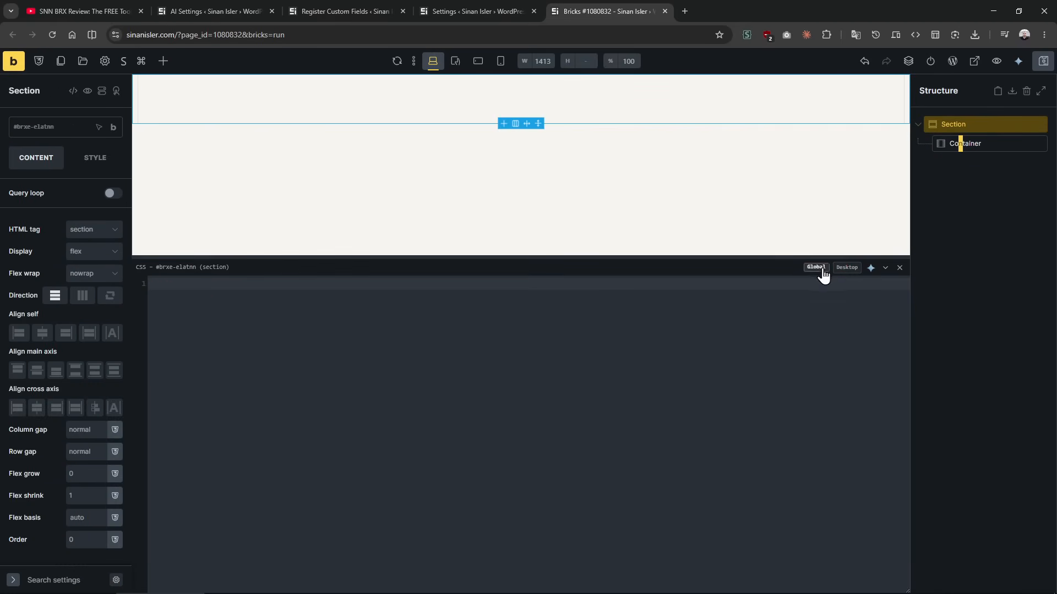
left_click_drag(757, 254, 798, 404)
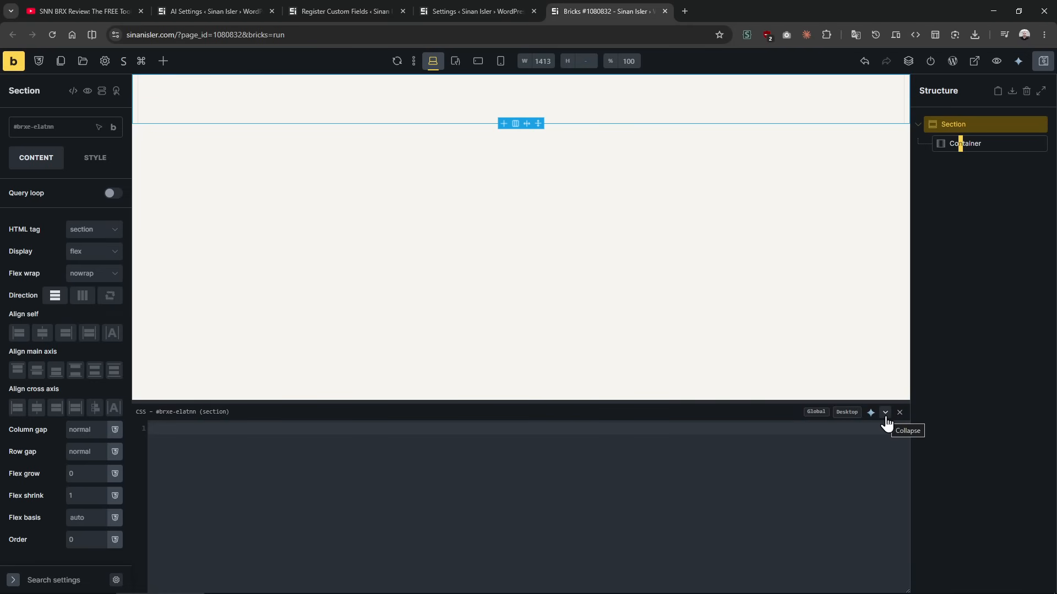